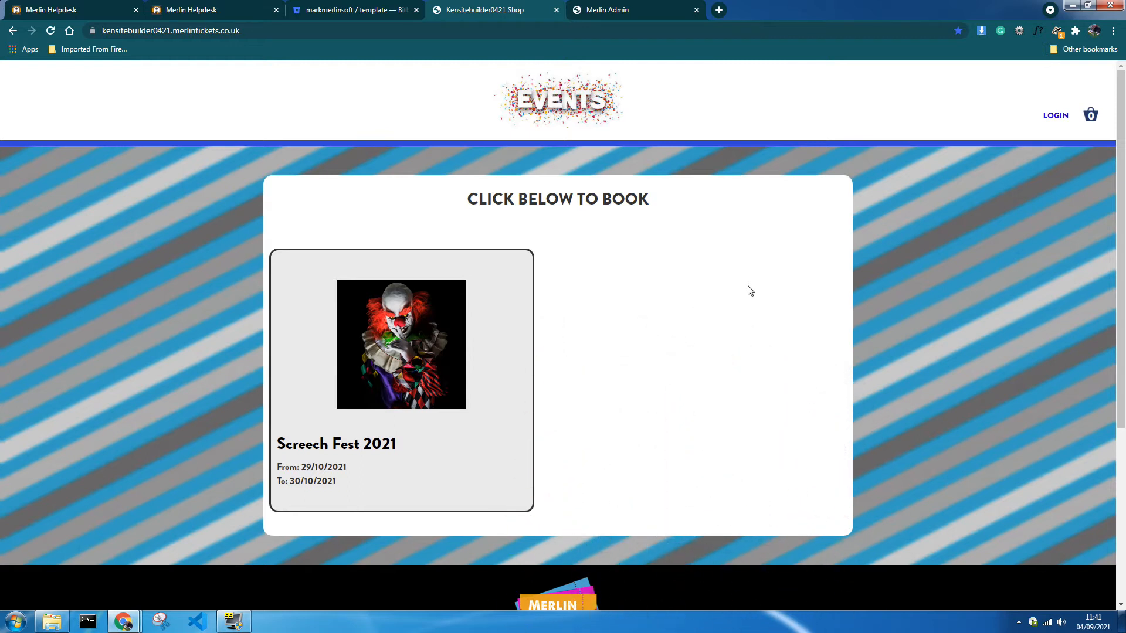
Switch to the Merlin admin site and start a new event from the Events list.
click(674, 7)
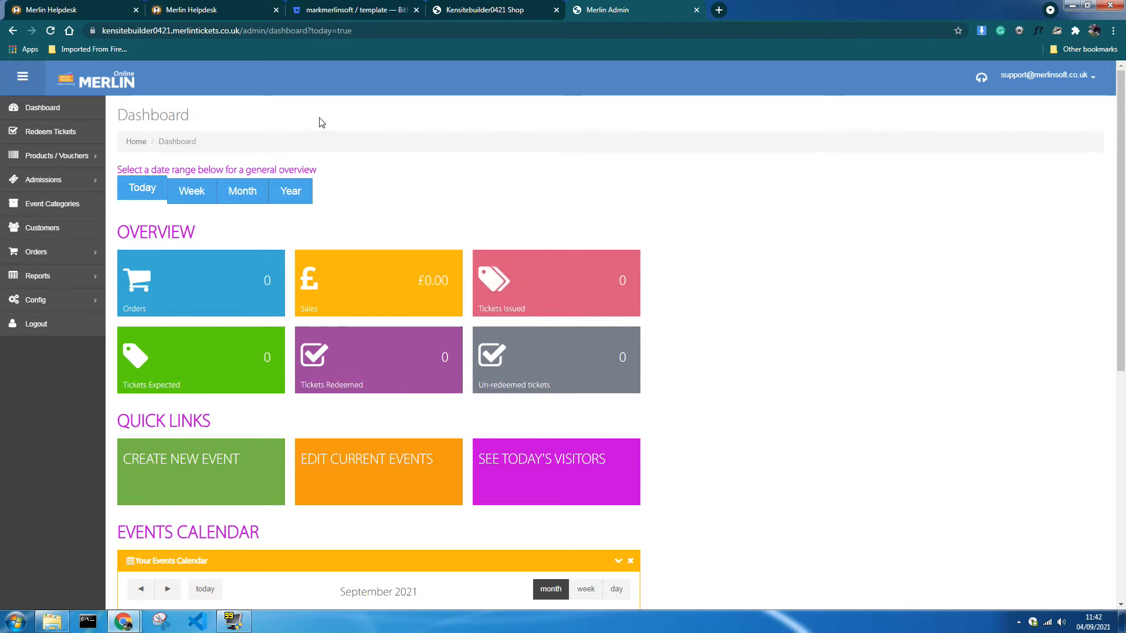
click(49, 187)
click(37, 202)
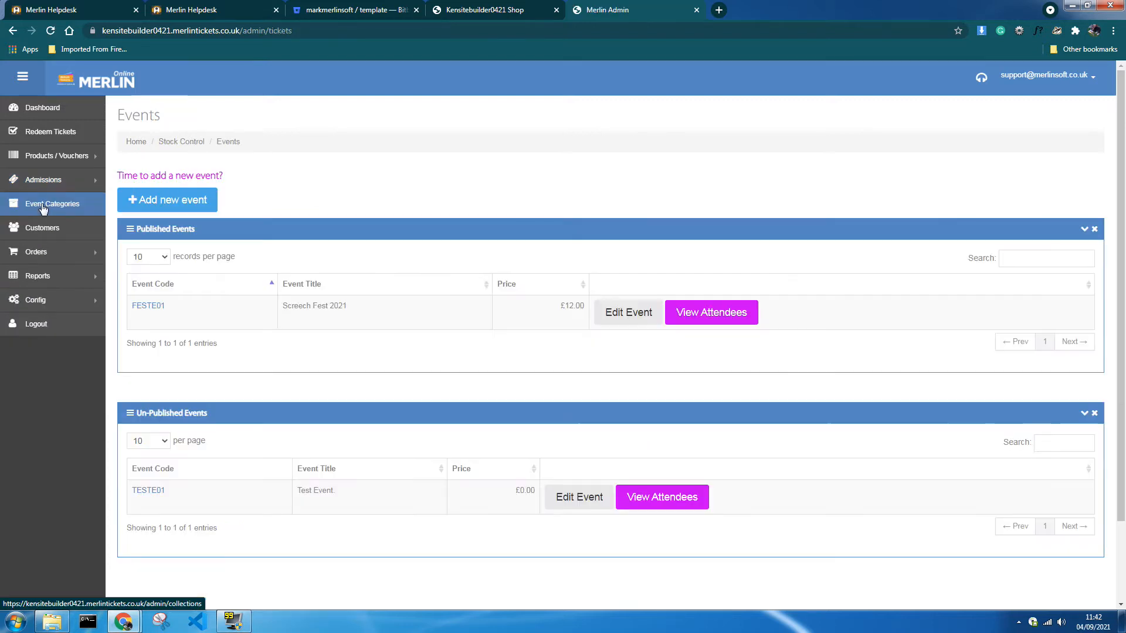
click(186, 200)
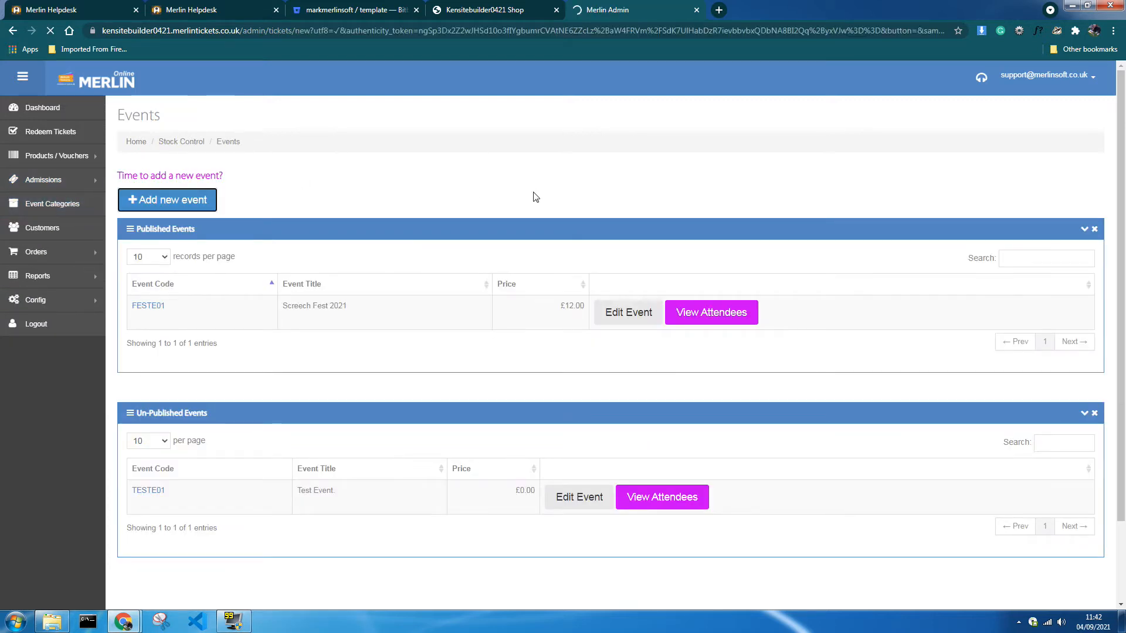
Set the event code to PUMPKINE01 and the event title to PYO Pumpkins.
double_click(239, 281)
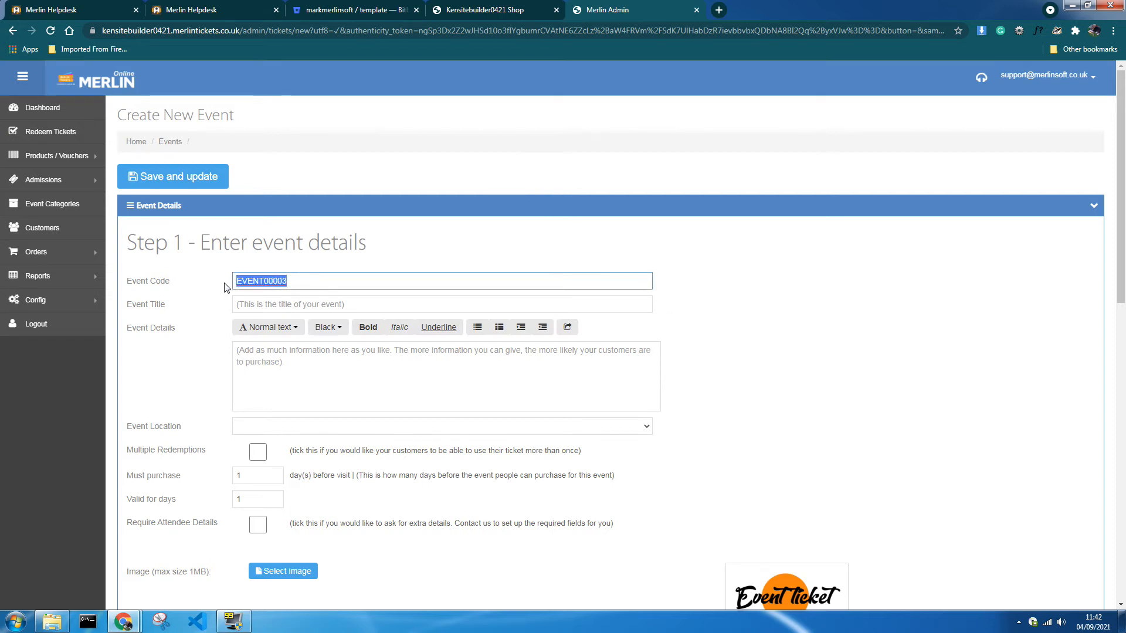
text(PUMKIN)
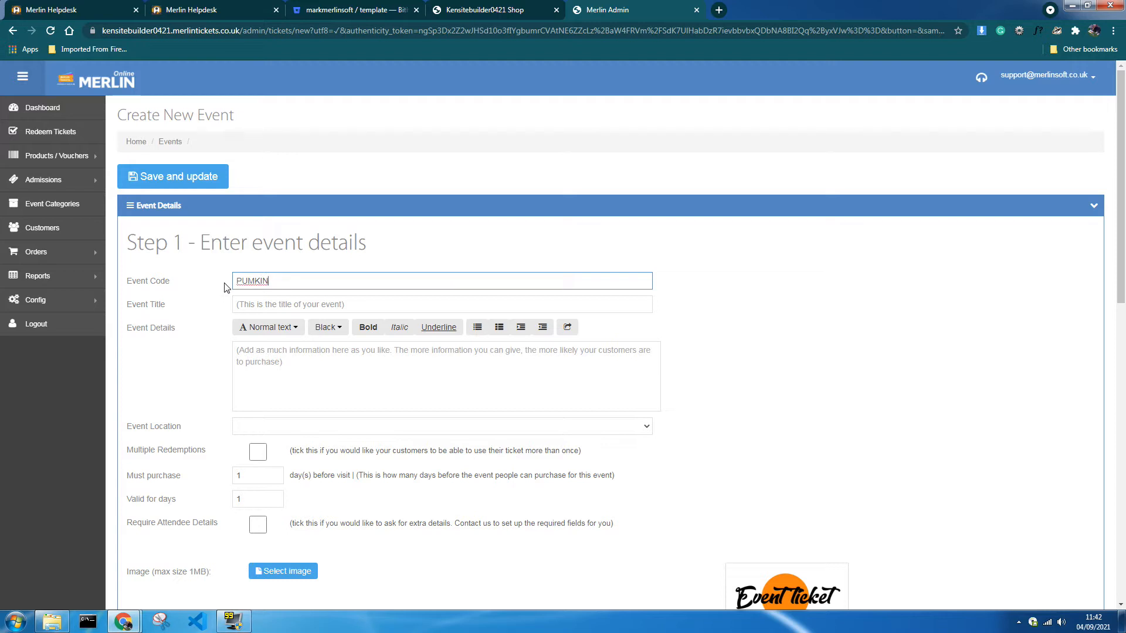
key(BackSpace)
key(BackSpace)
key(BackSpace)
text(PKINE01)
key(Tab)
text(PYO Pumpkins)
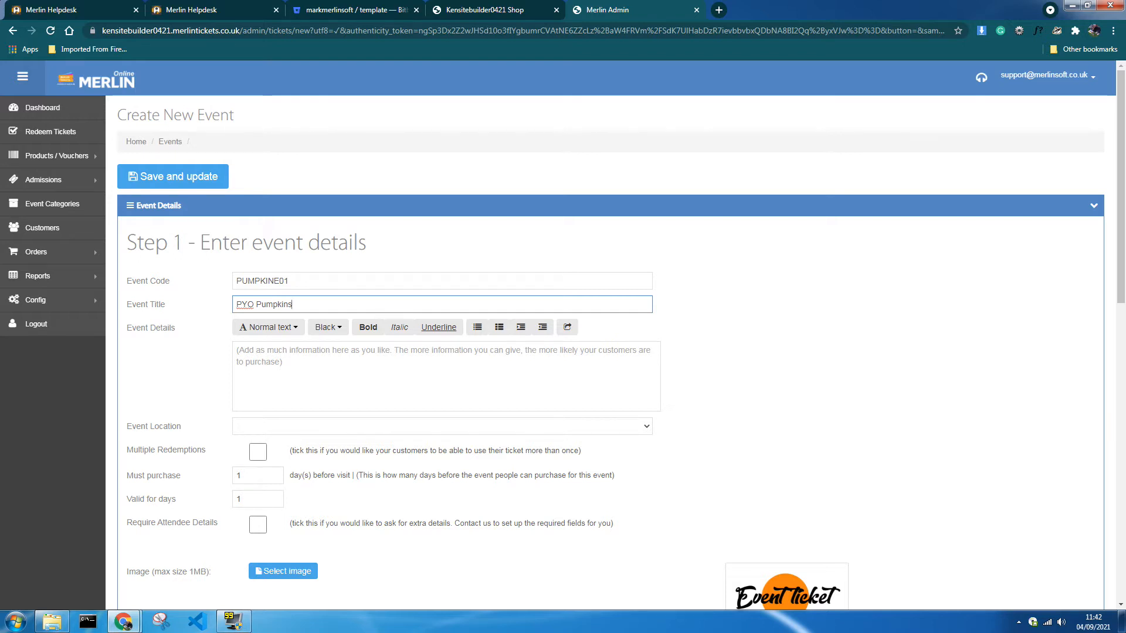
Enter event details about picking from the October Pumpkin Patch, wearing wellies and Halloween fancy dress, and select the carved pumpkin picture as event image.
click(410, 373)
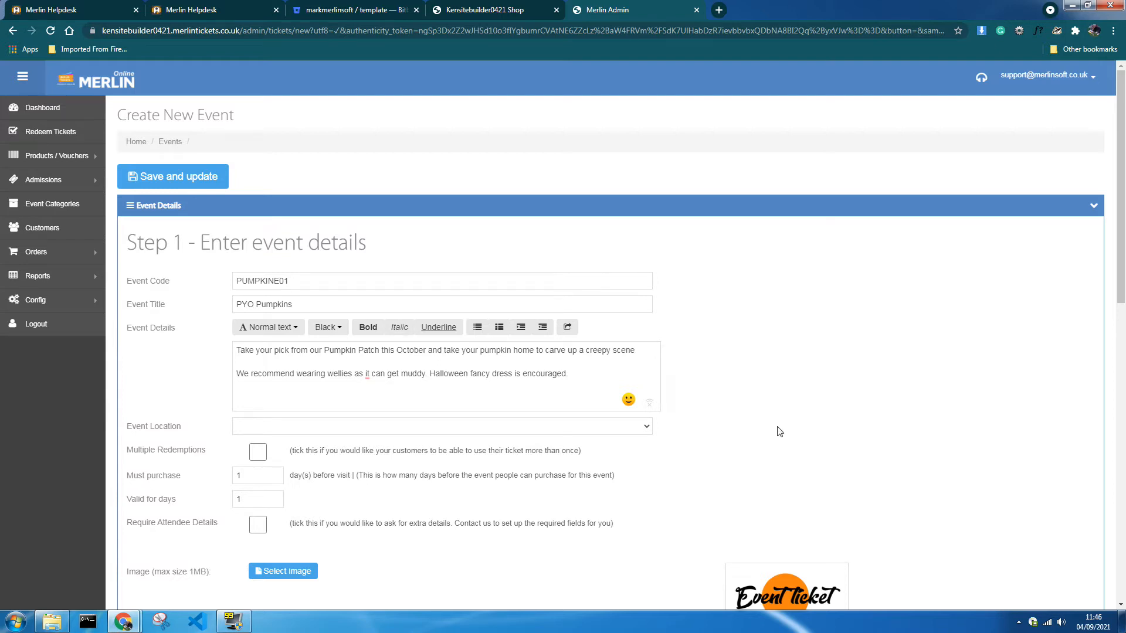
scroll(774, 428, down, 5)
scroll(636, 371, up, 1)
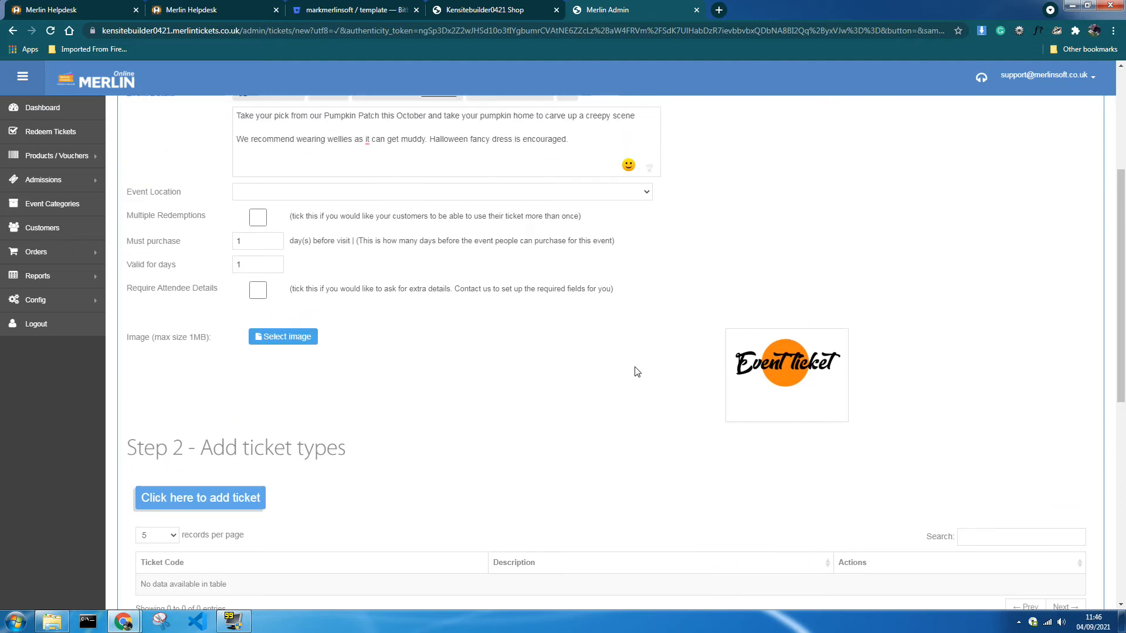
click(293, 344)
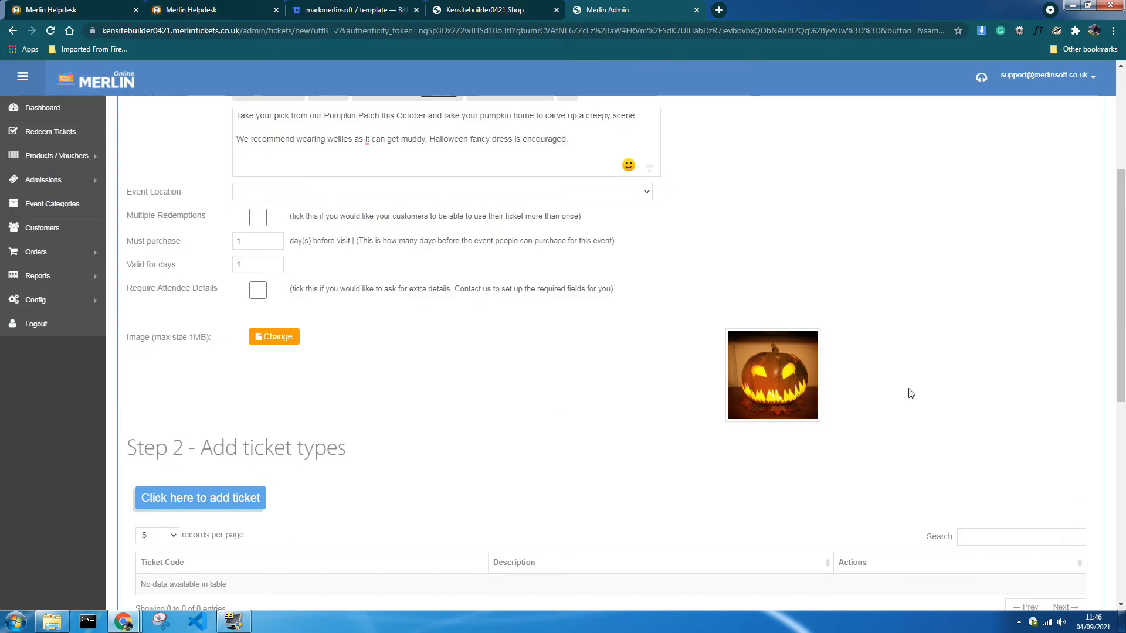
Add a ticket type to the event with ticket code PUMPKINT01 and ticket type Entry.
scroll(539, 433, down, 2)
click(244, 382)
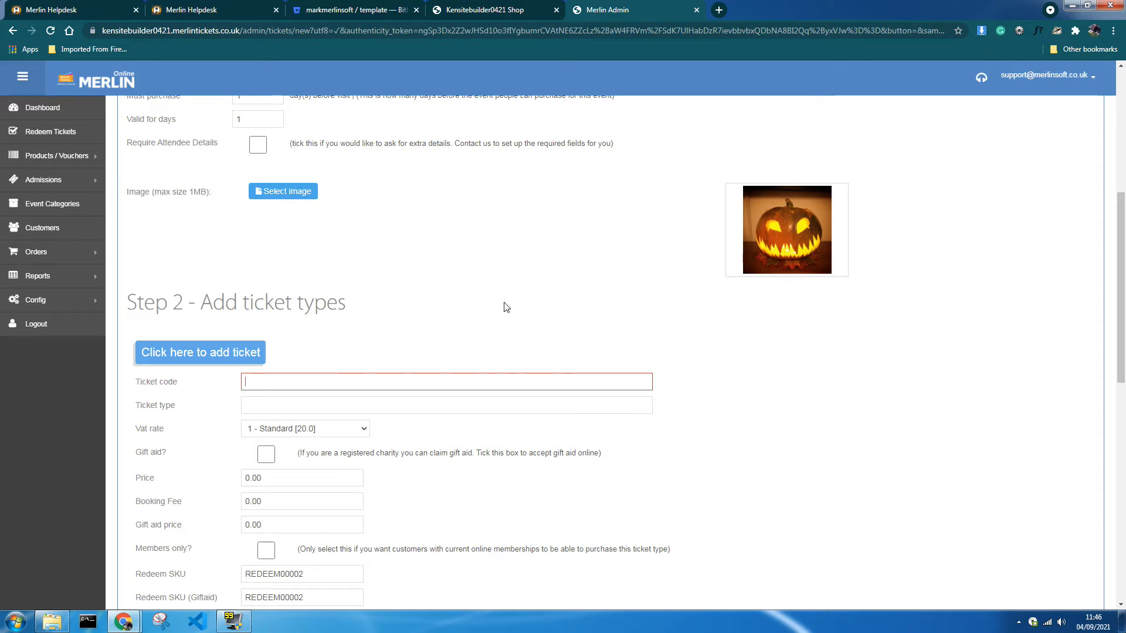
scroll(502, 307, up, 6)
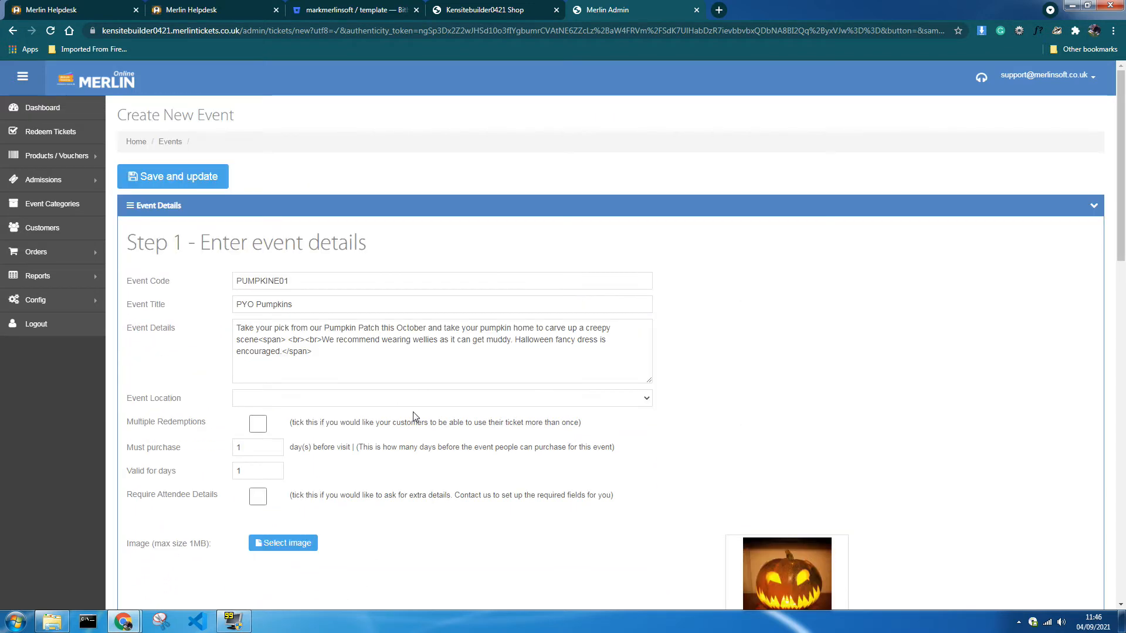
scroll(413, 416, down, 5)
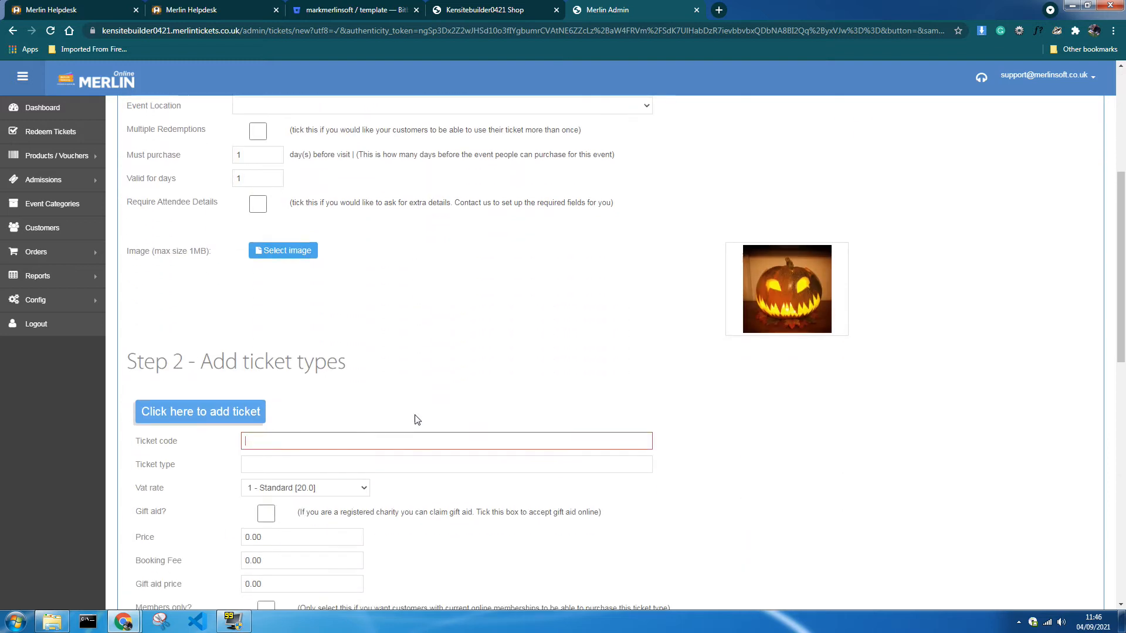
text(P)
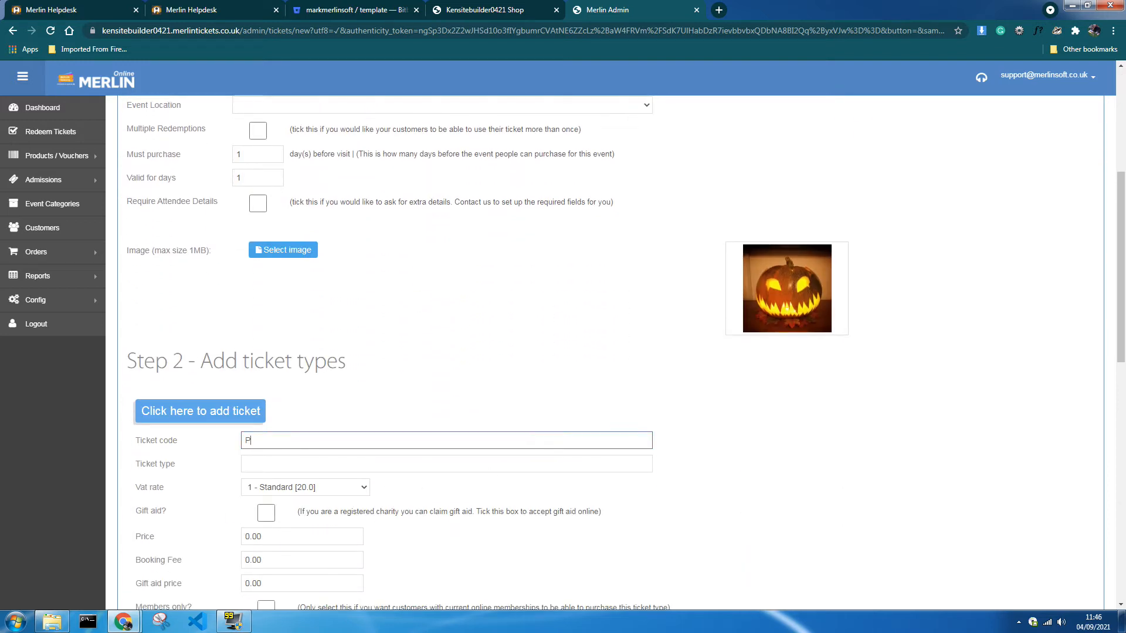
text(UMPKINT01)
key(Tab)
text(Entry)
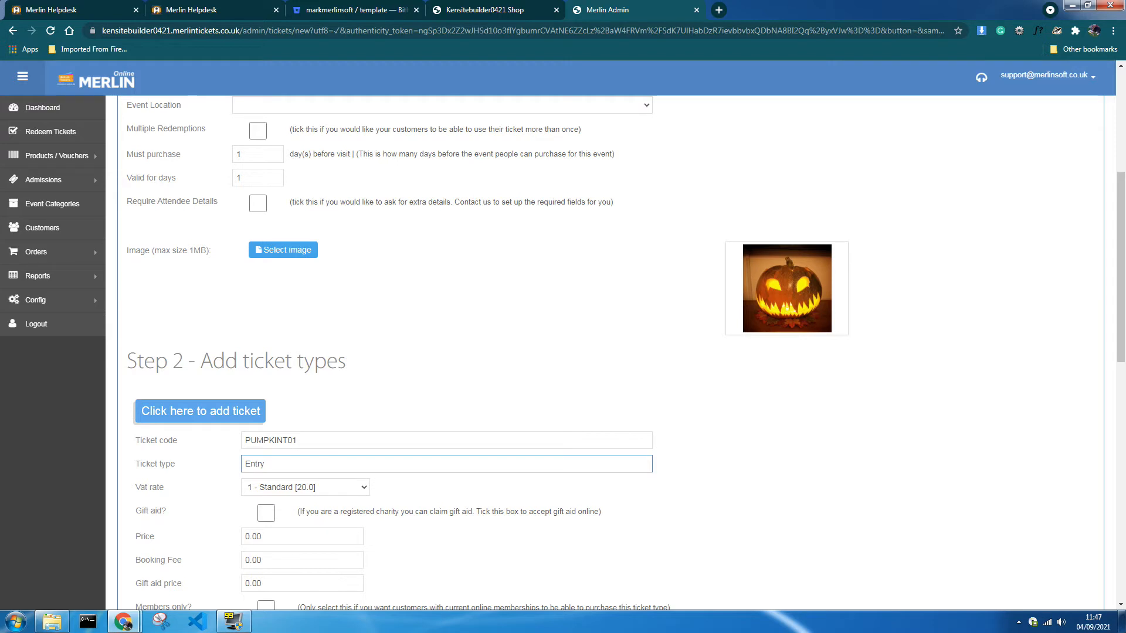
Set the ticket's VAT rate to 2 - Zero Rated [0.0].
click(362, 489)
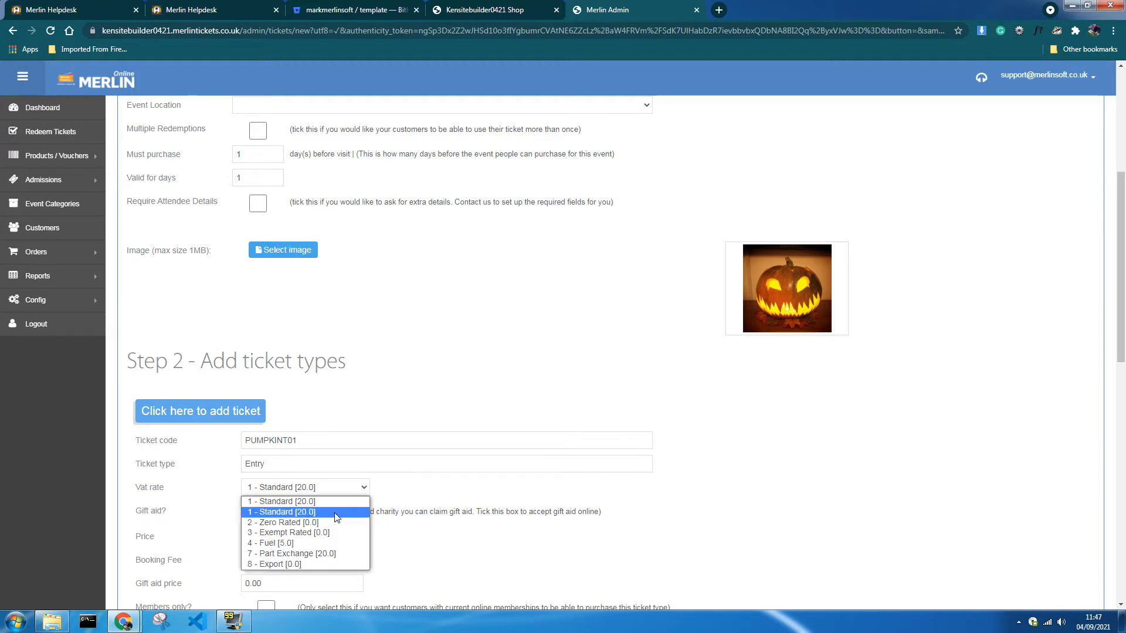
click(335, 521)
scroll(397, 422, down, 1)
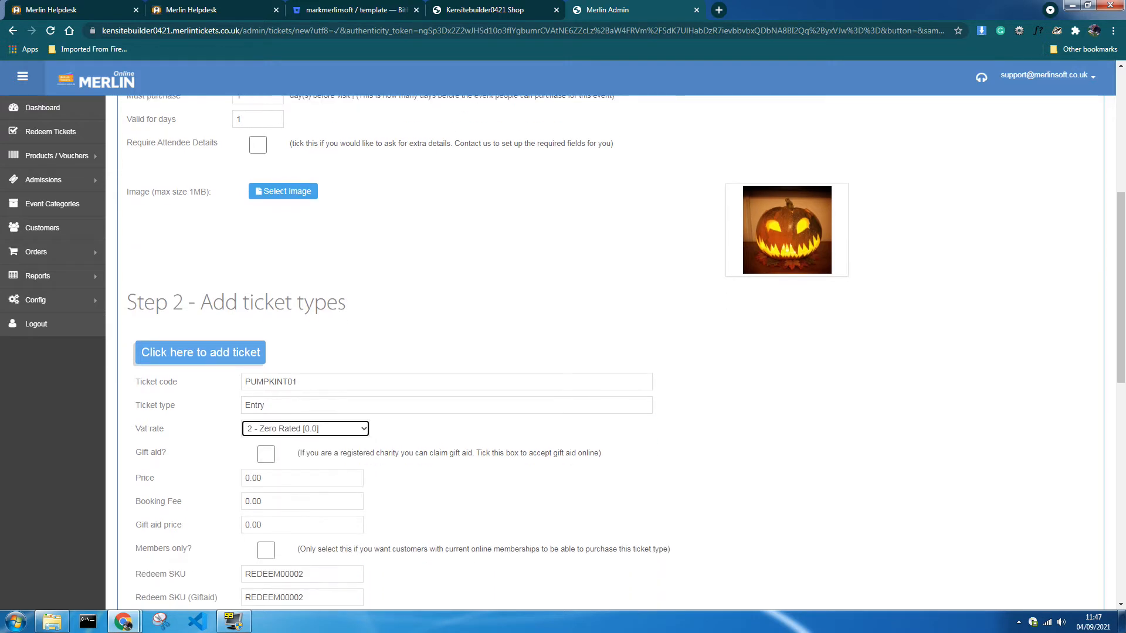
Replace both the Redeem SKU and the Redeem SKU (Giftaid) of the ticket with PUMPKINR01.
scroll(397, 422, down, 2)
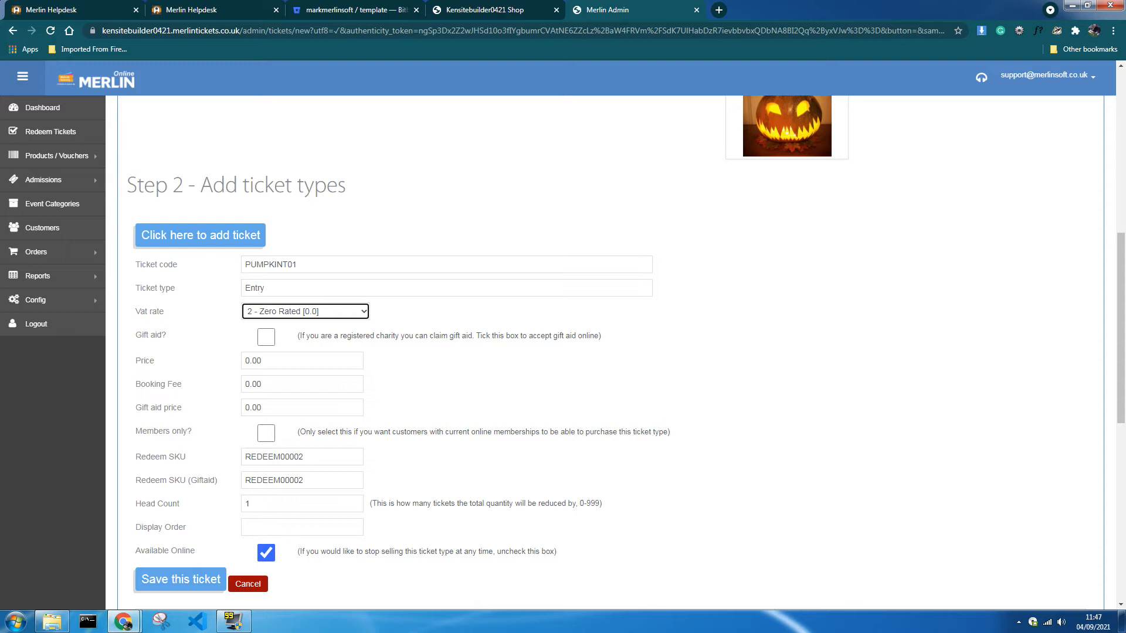
double_click(284, 457)
key(Right)
key(BackSpace)
key(BackSpace)
key(BackSpace)
key(BackSpace)
key(BackSpace)
key(BackSpace)
key(BackSpace)
key(BackSpace)
key(BackSpace)
key(BackSpace)
key(BackSpace)
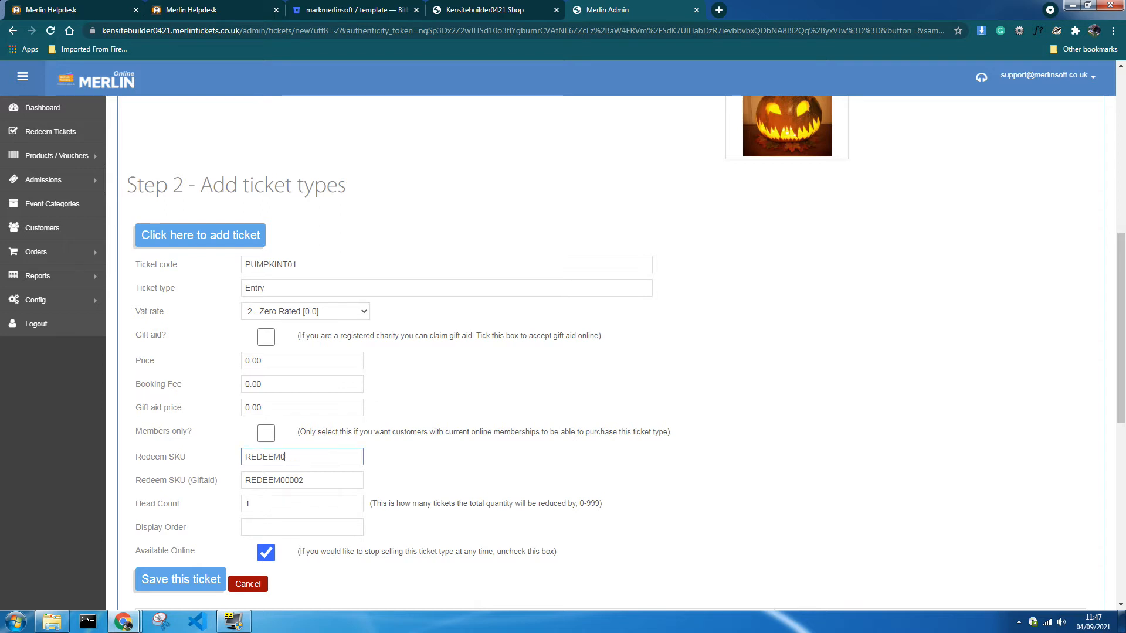
text(PUMPKINR01)
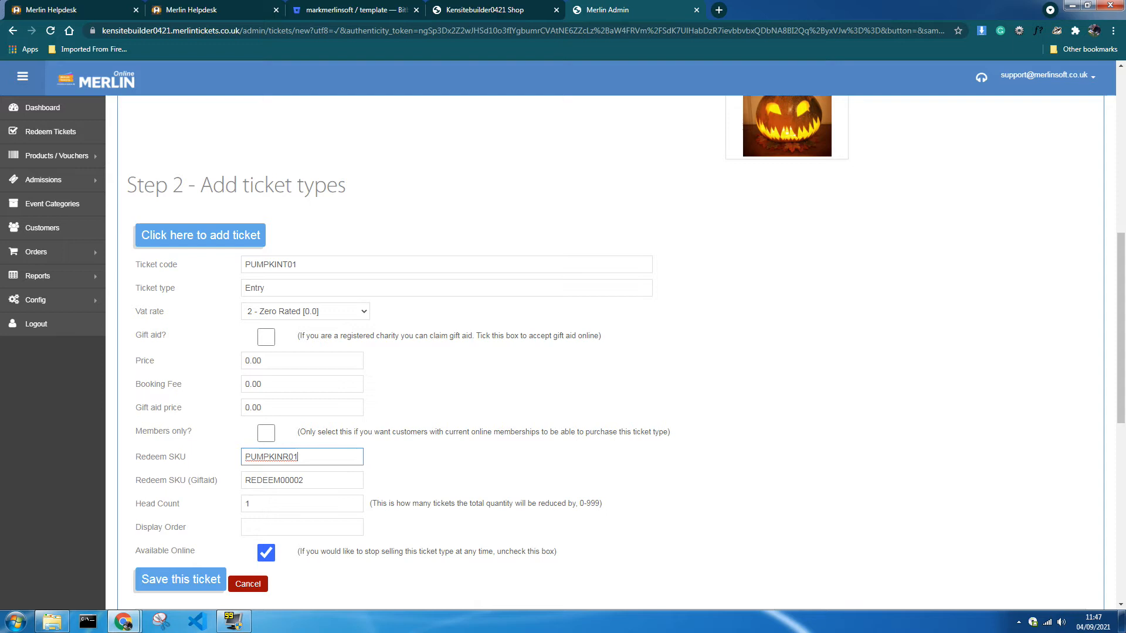
key(ctrl+a)
key(ctrl+c)
key(Tab)
key(ctrl+v)
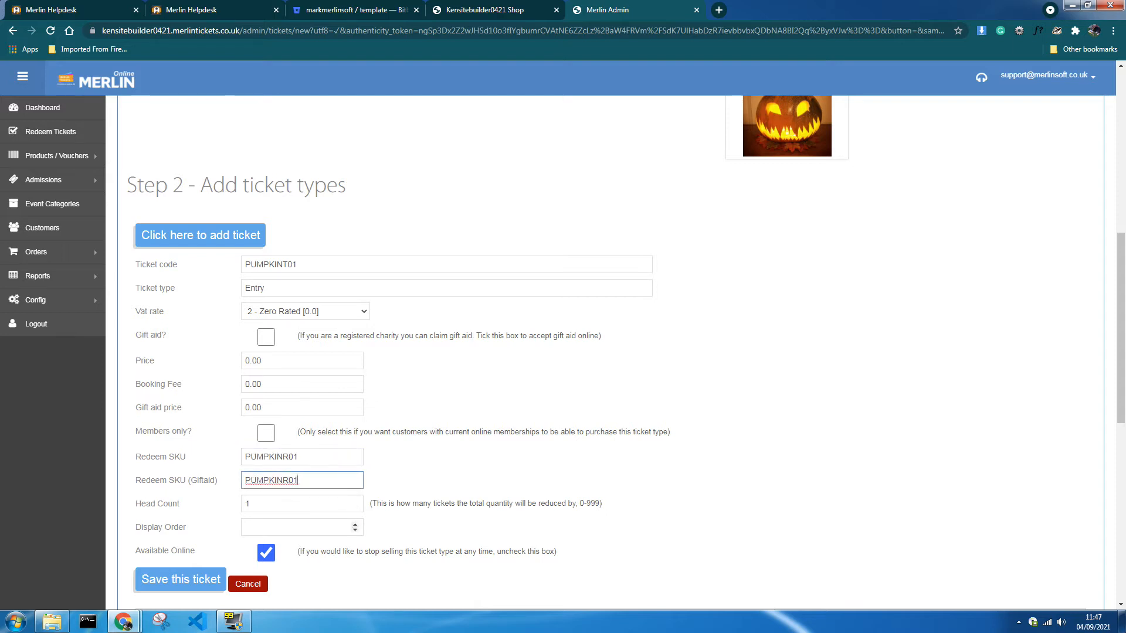
Set the ticket's display order to 1 and save the ticket.
click(263, 512)
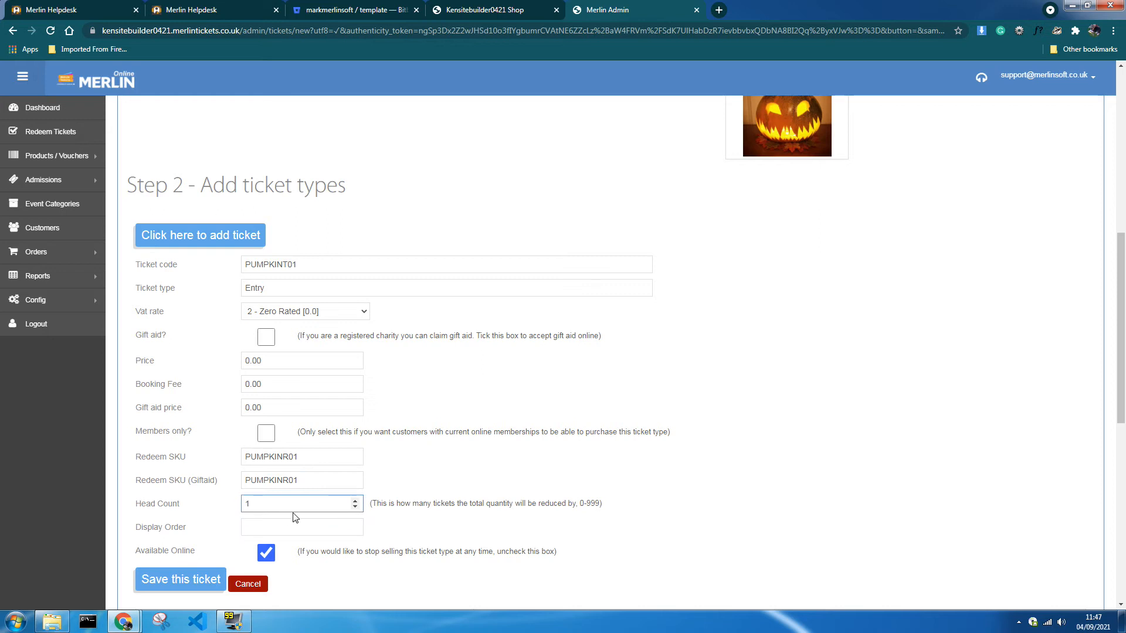
click(291, 523)
text(1)
key(Return)
scroll(845, 469, down, 3)
scroll(839, 444, up, 3)
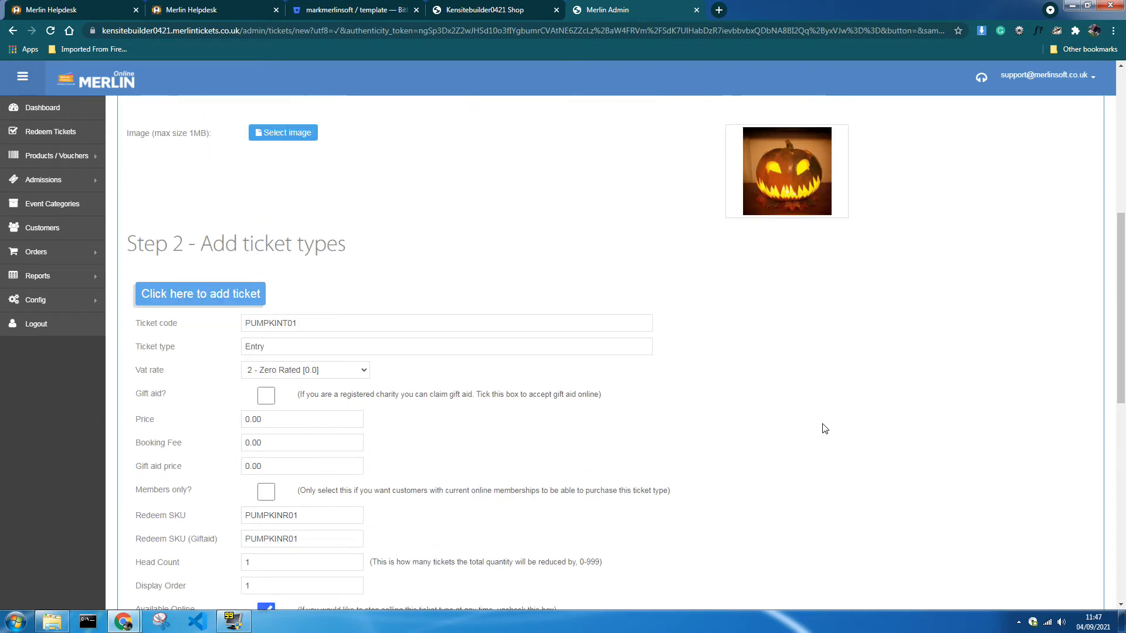
scroll(476, 412, down, 1)
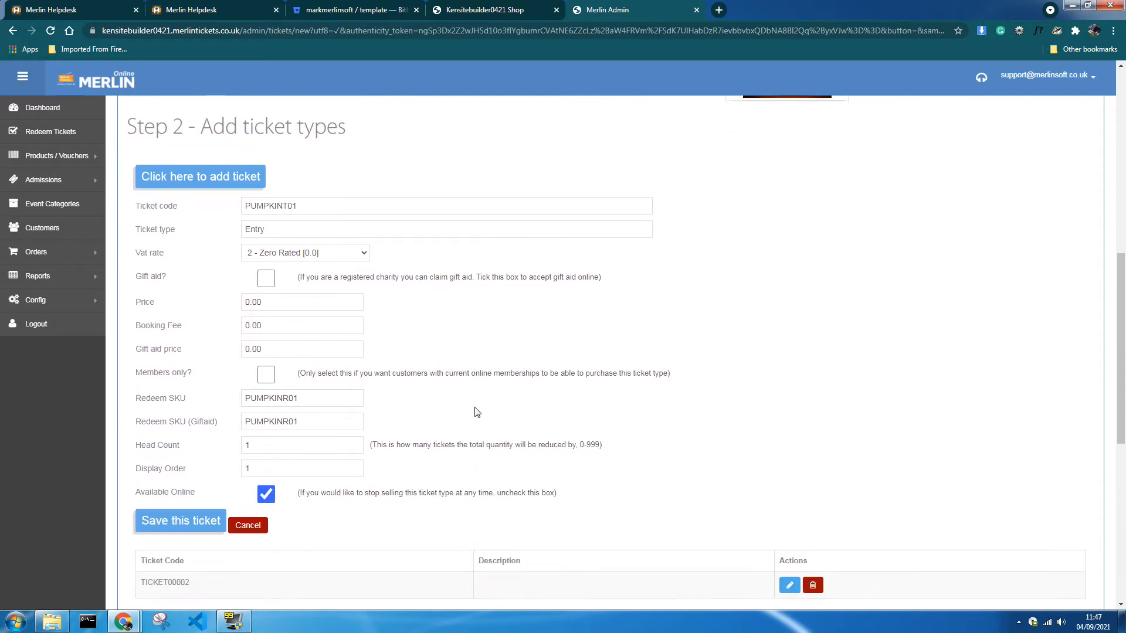
click(162, 522)
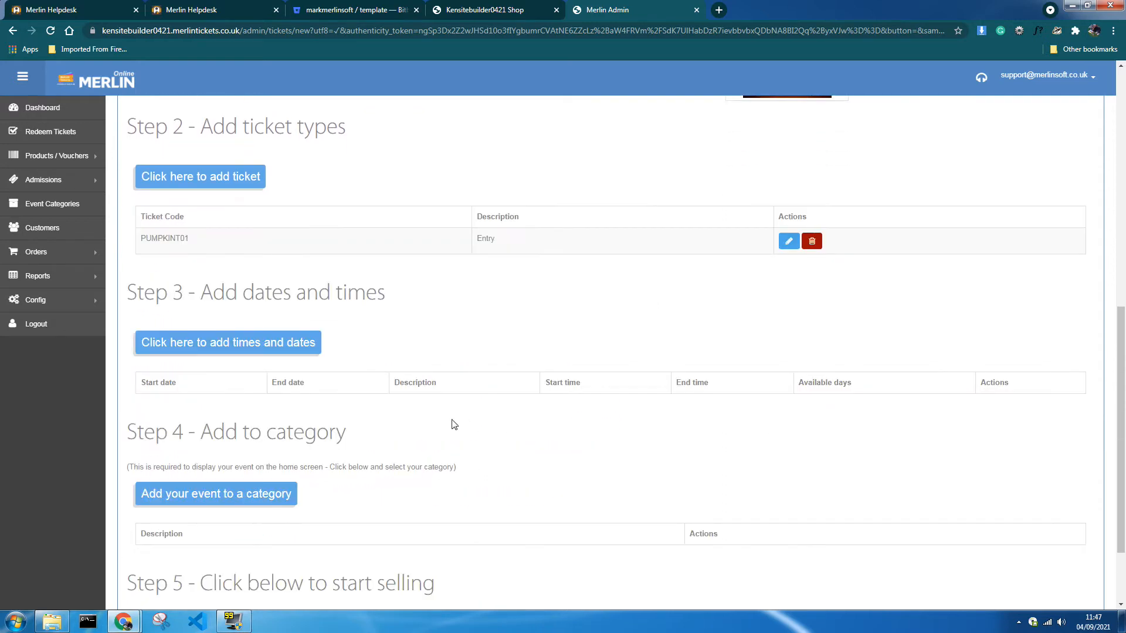
Add a times and dates entry with start date 25/10/2021 and end date 31/10/2021.
click(310, 342)
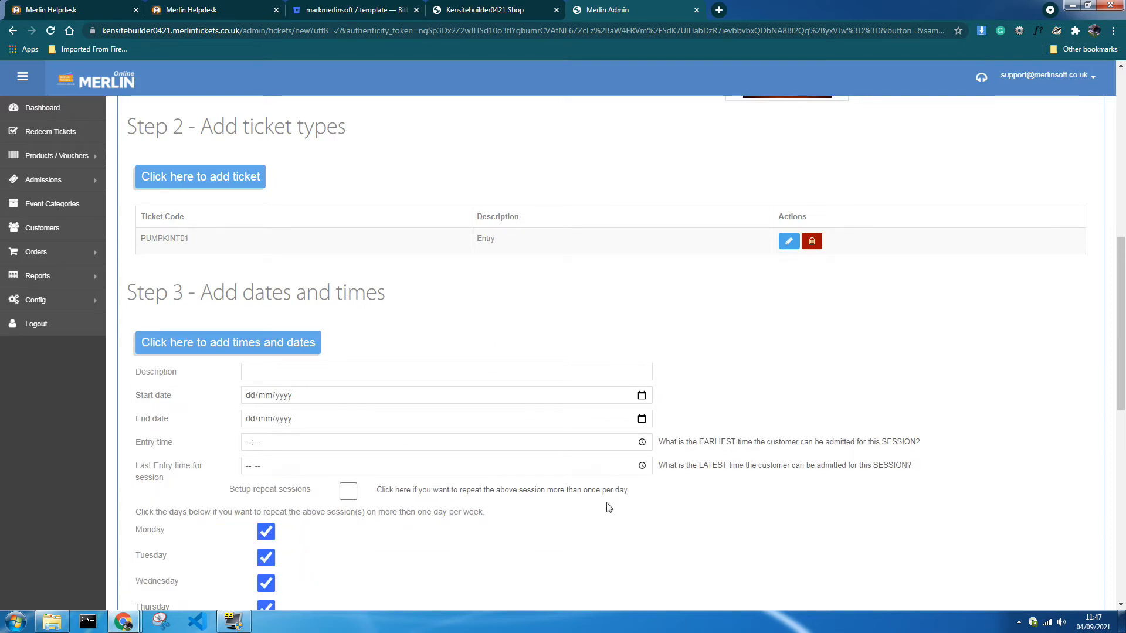
scroll(608, 508, down, 2)
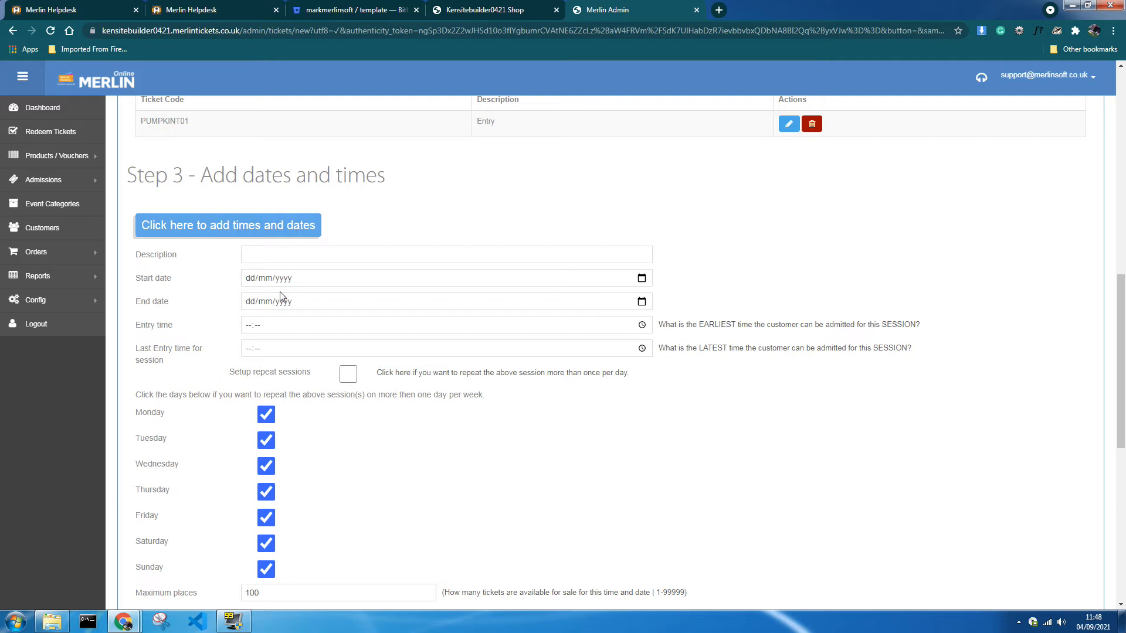
click(643, 278)
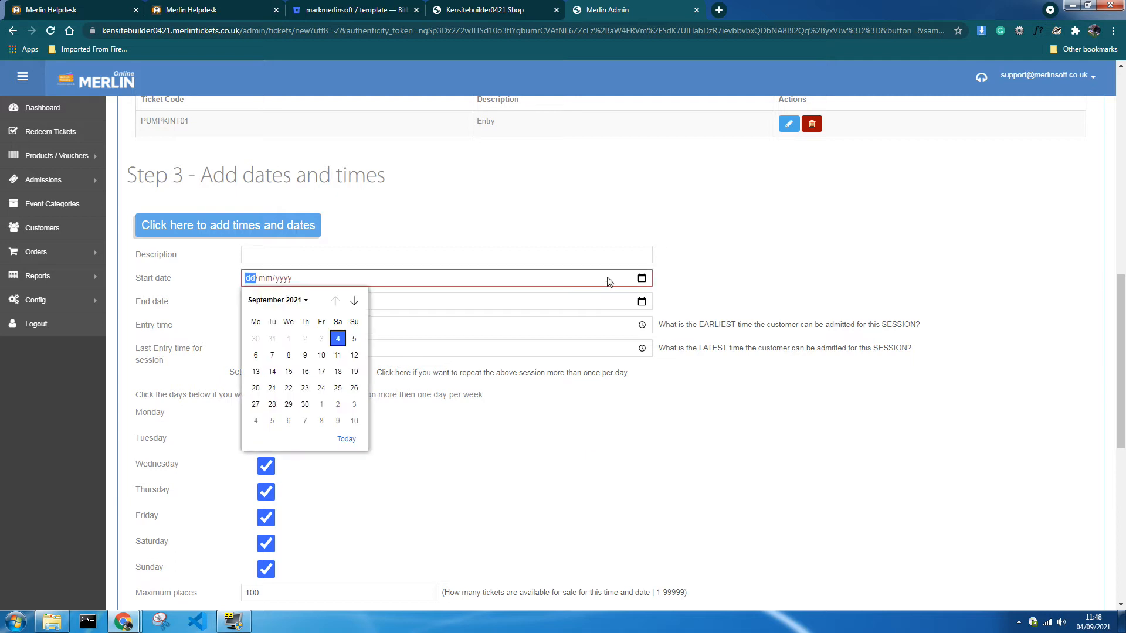
click(354, 301)
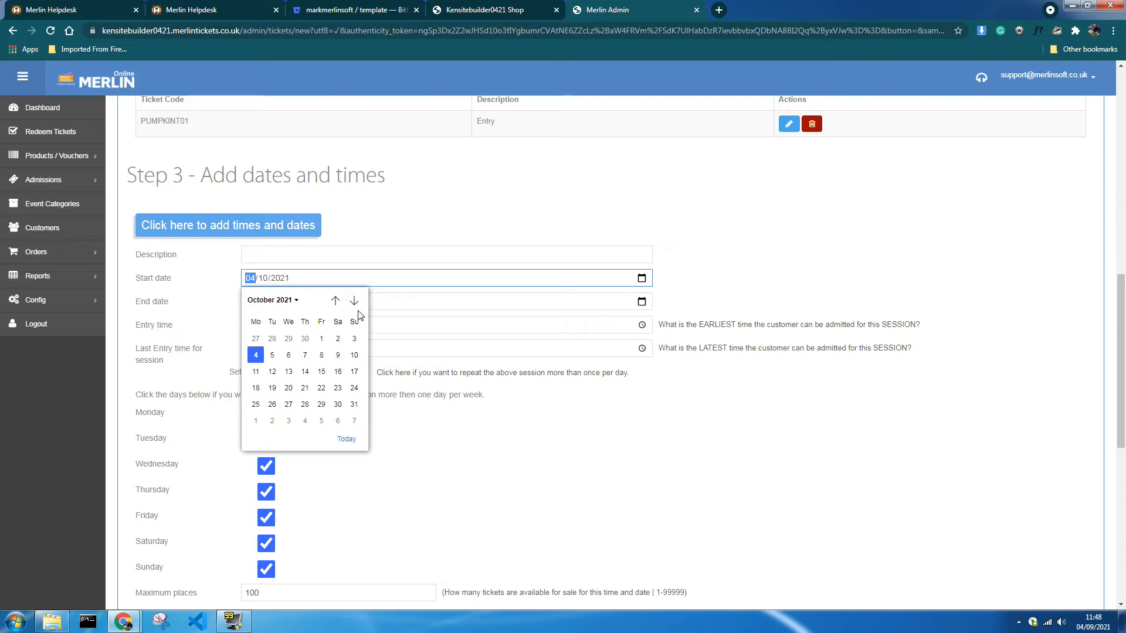
click(256, 405)
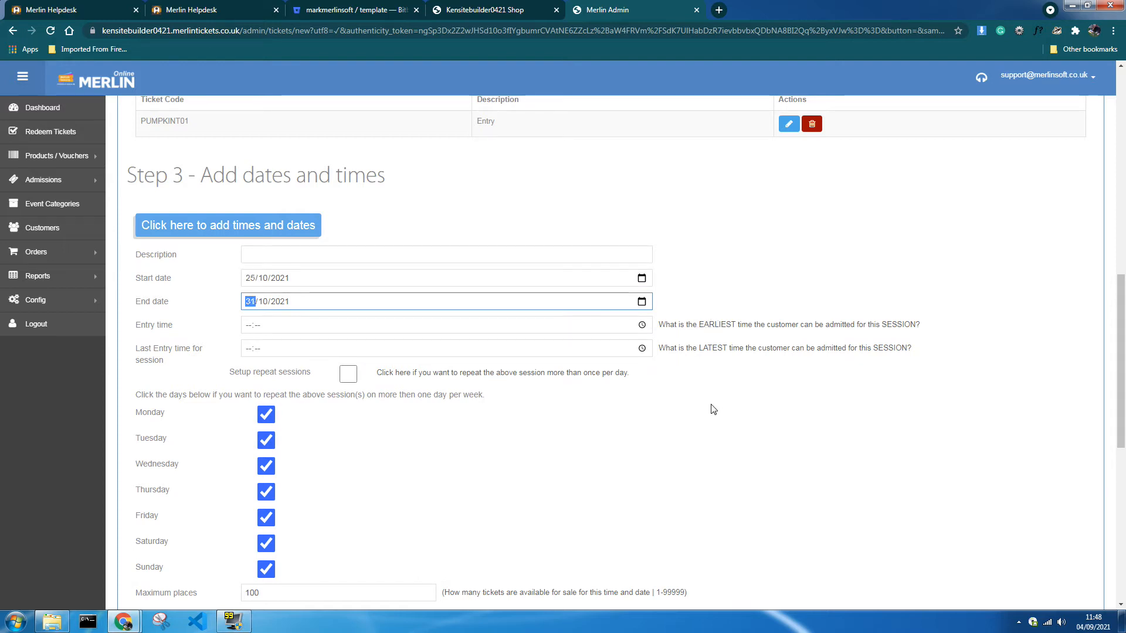
Set the session's entry time to 10:00 and its last entry time to 11:00.
click(250, 327)
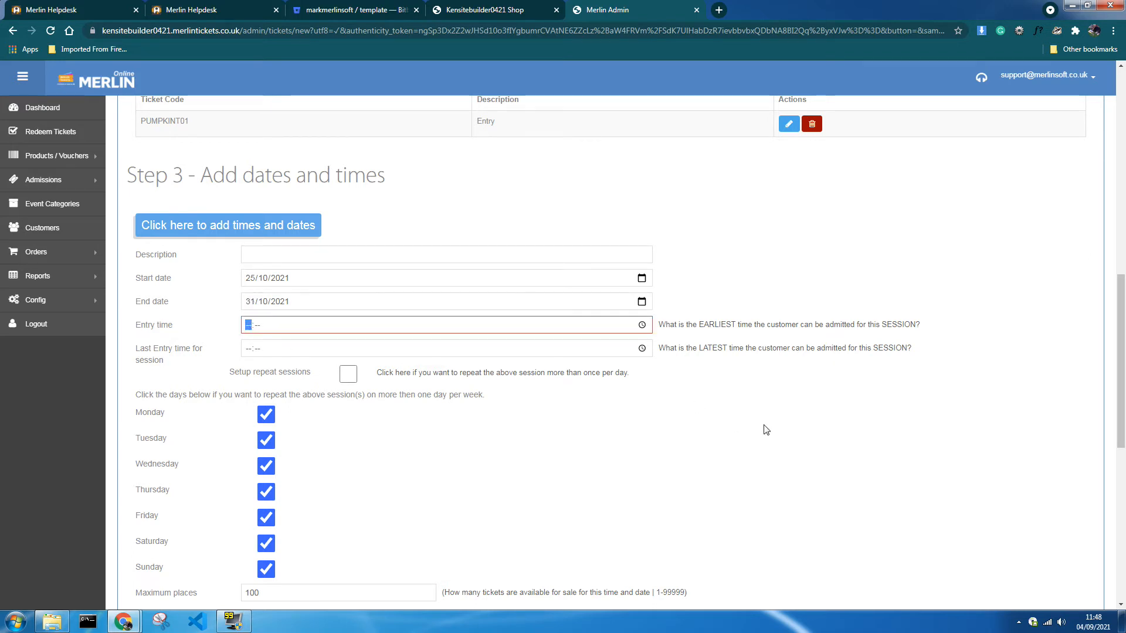
text(10:00)
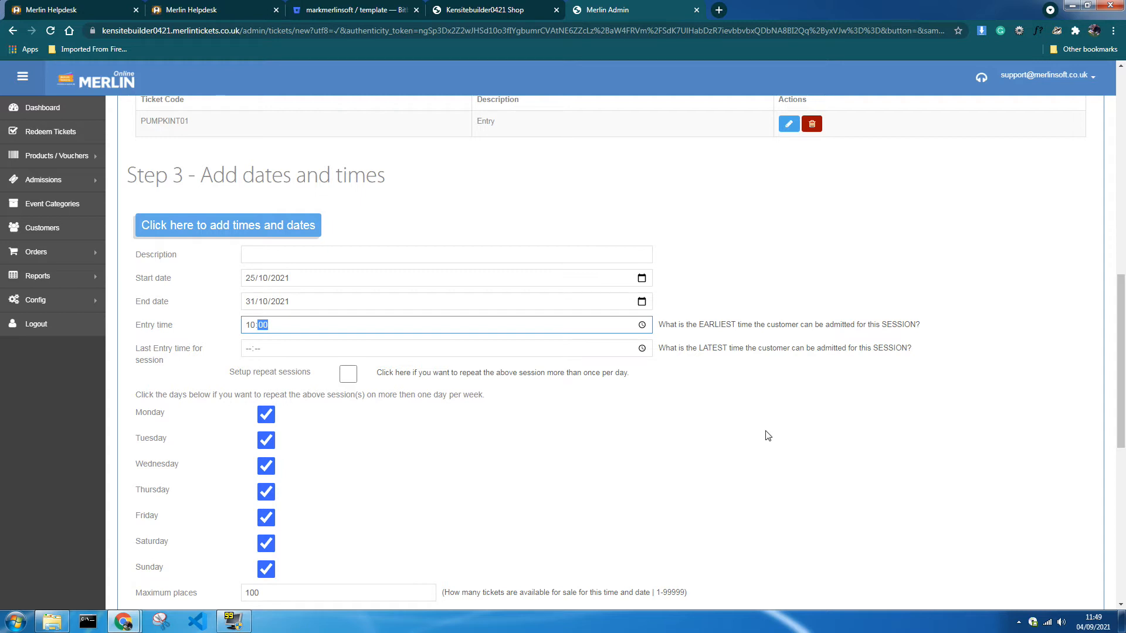
click(765, 436)
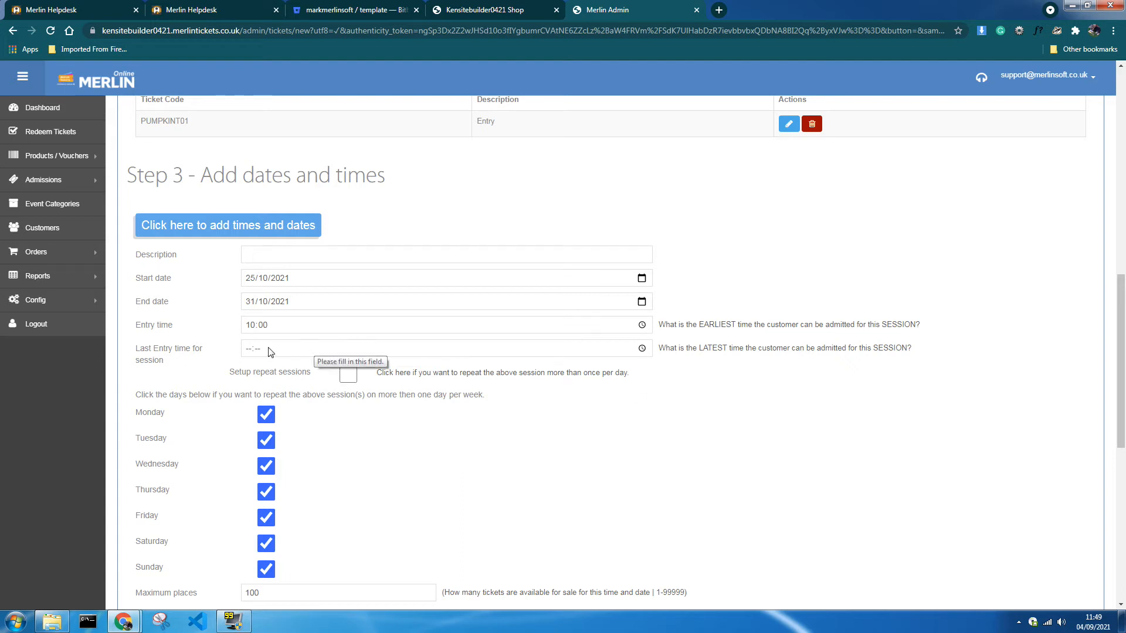
click(249, 349)
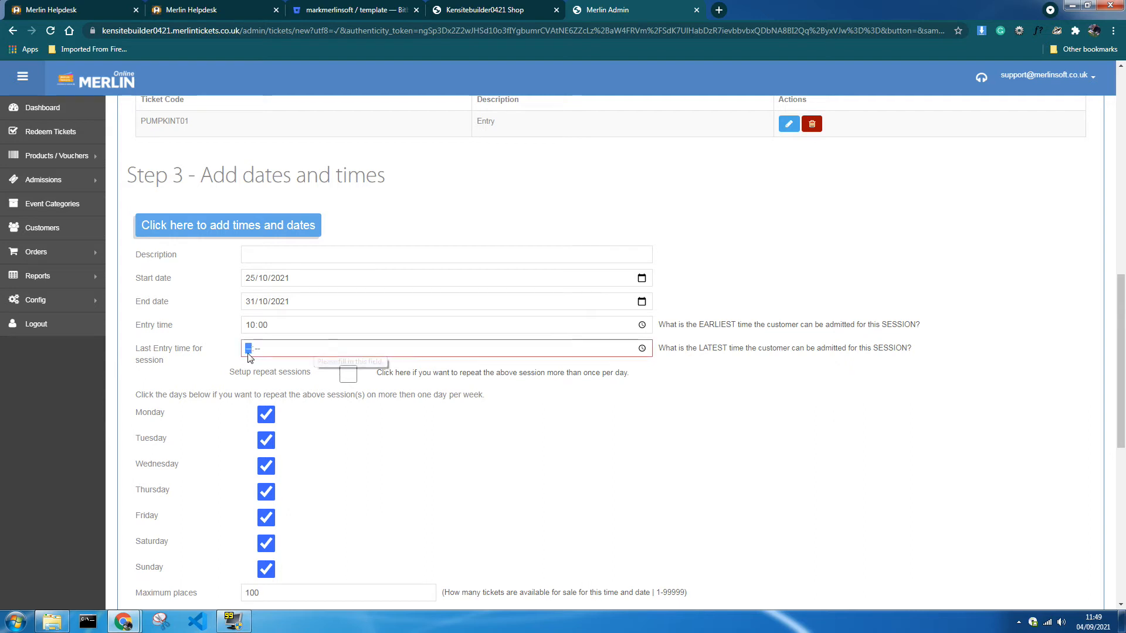
text(1)
text(0:00)
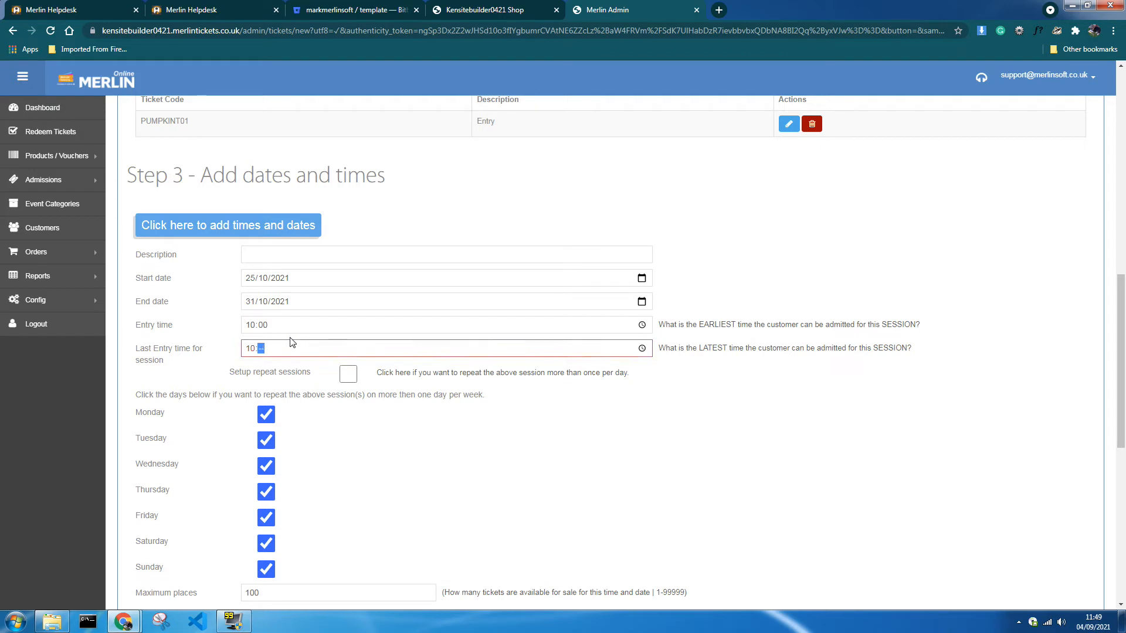
key(BackSpace)
click(252, 351)
text(11:00)
click(710, 445)
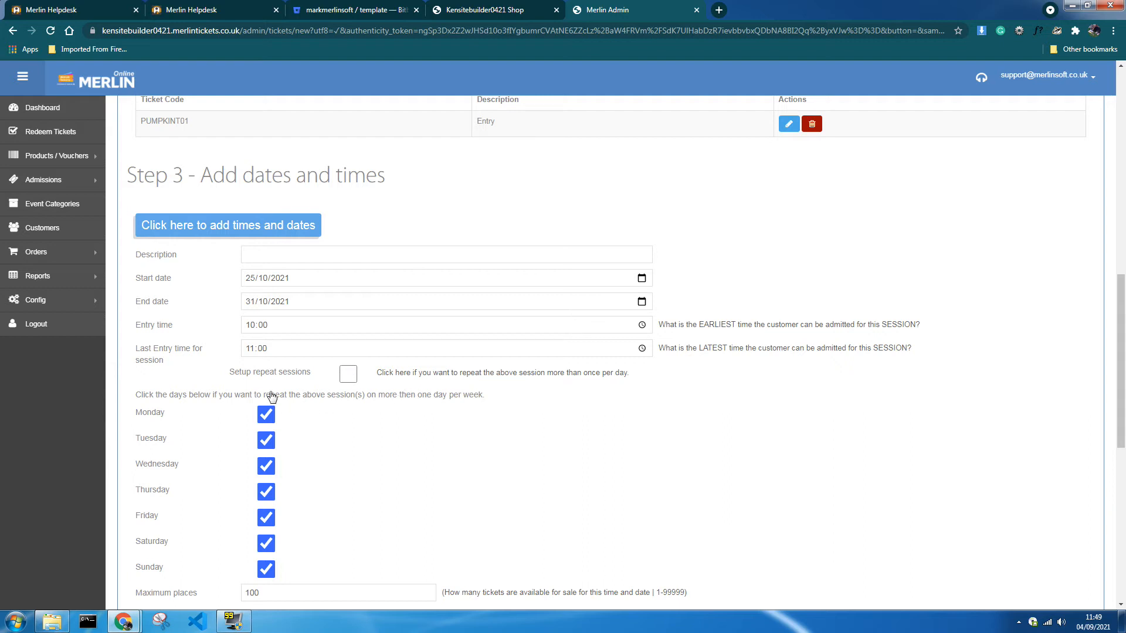
Enable repeat sessions, repeating every 60 minutes until 15:00.
click(348, 382)
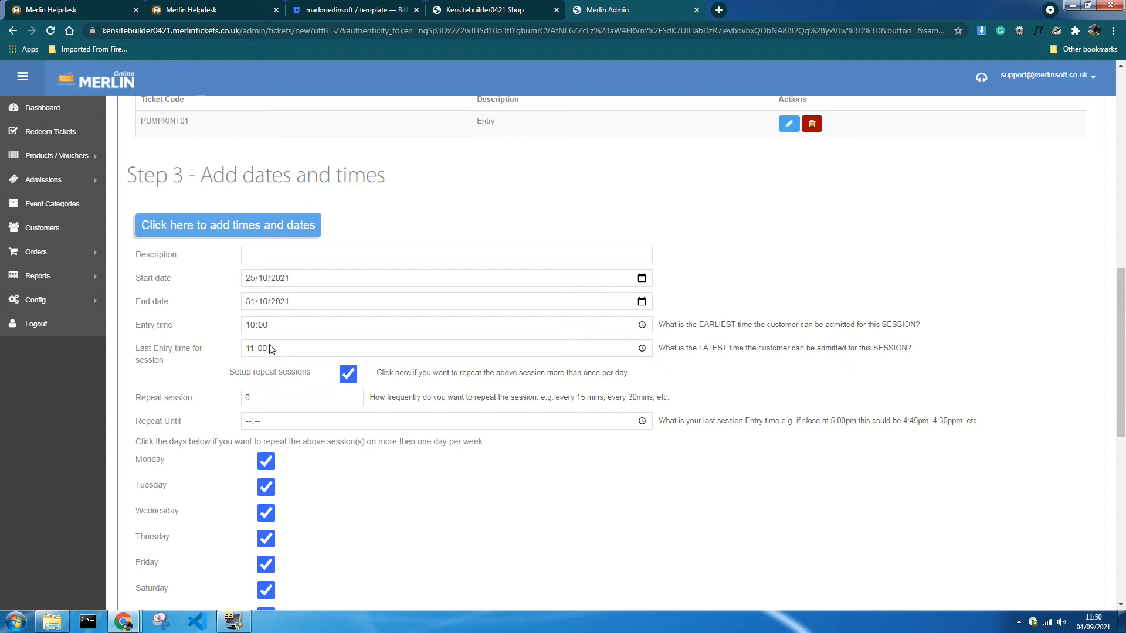
click(293, 397)
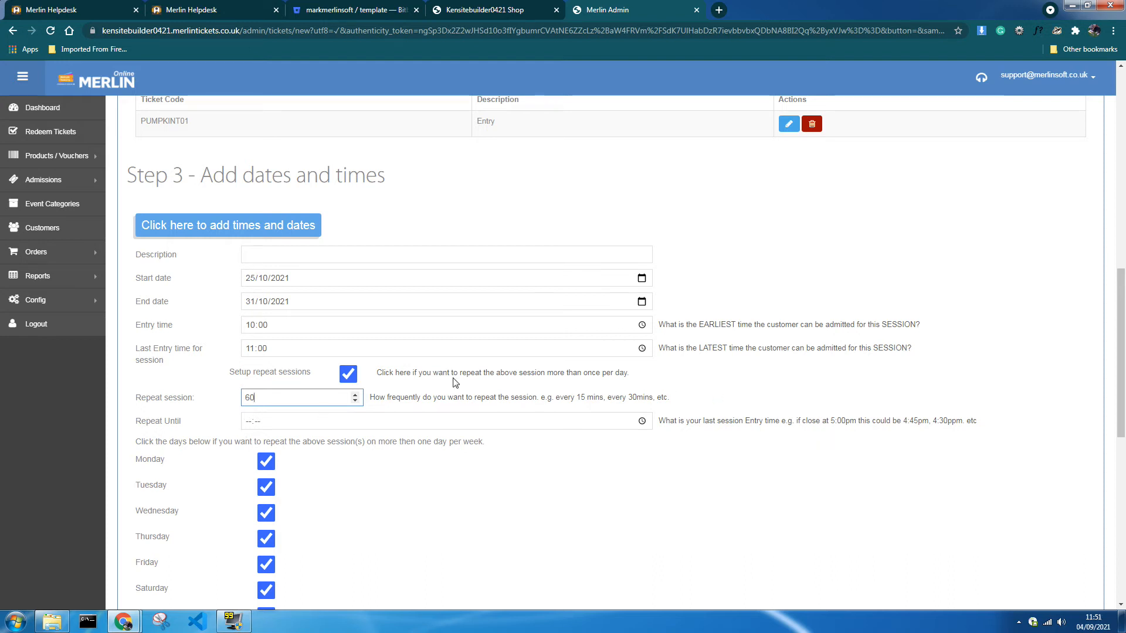
click(251, 421)
text(15:00)
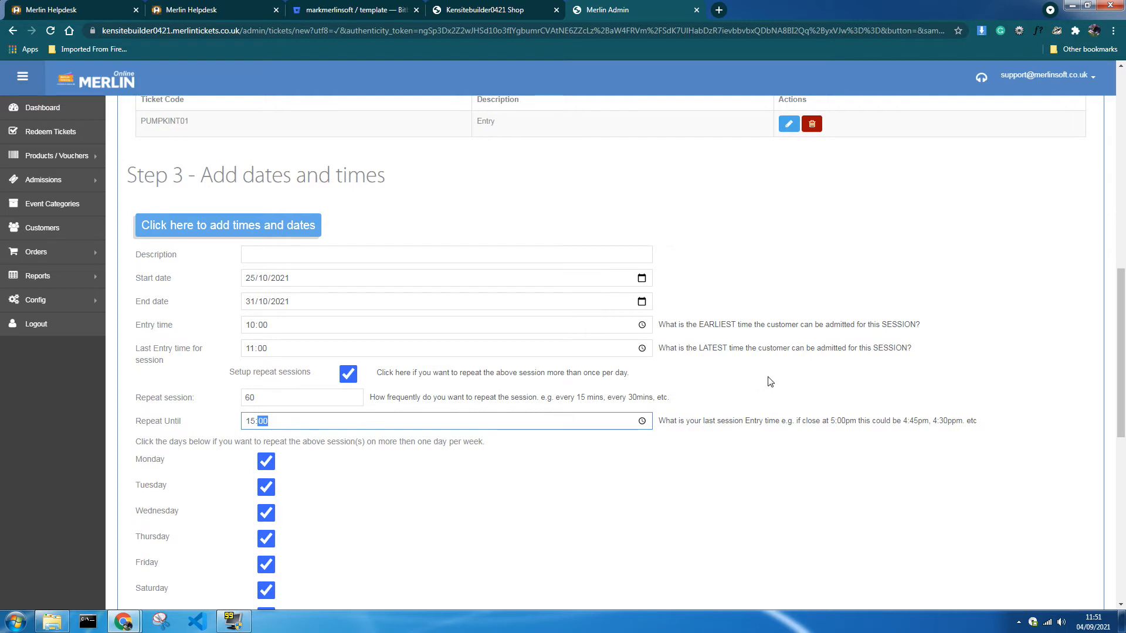
click(771, 509)
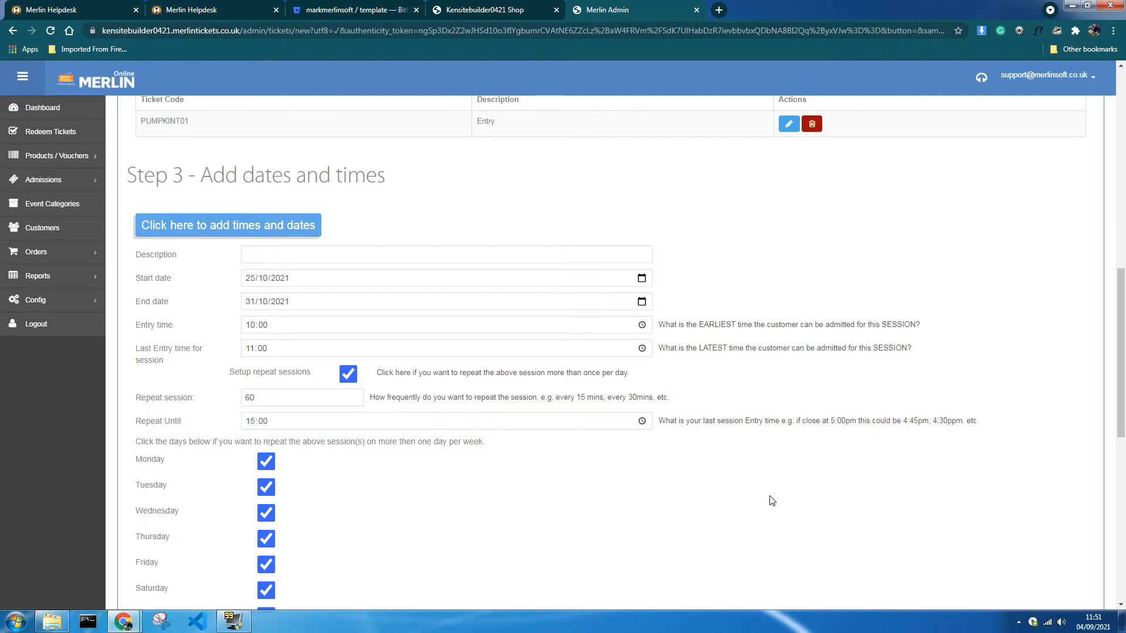
Check the start date's calendar against the selected repeat days without changing the date.
scroll(595, 485, down, 2)
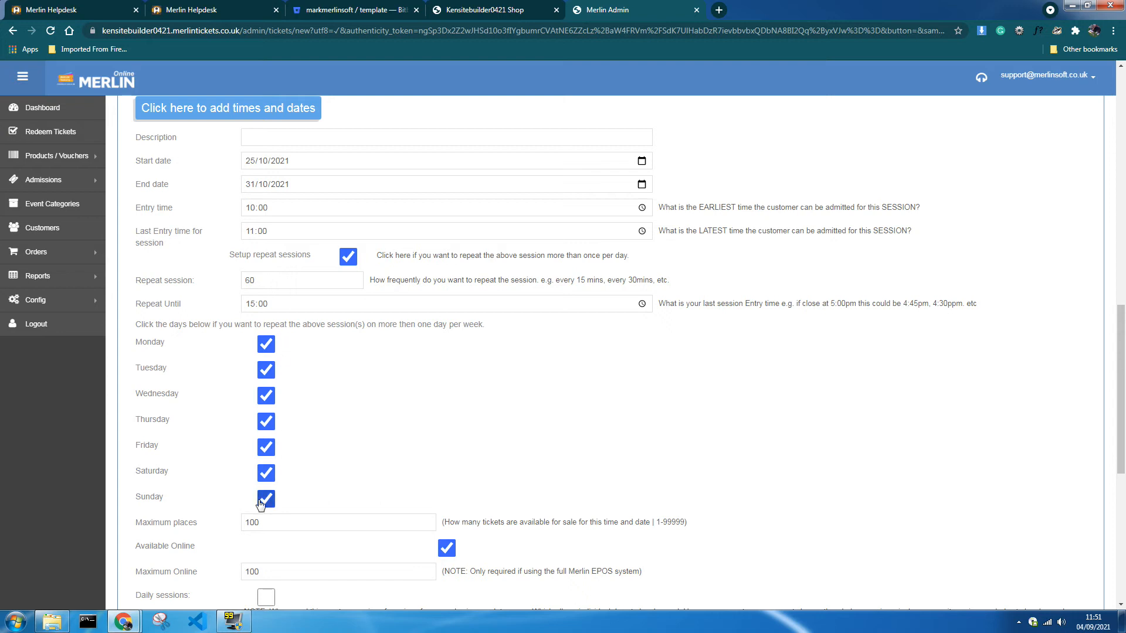
click(642, 162)
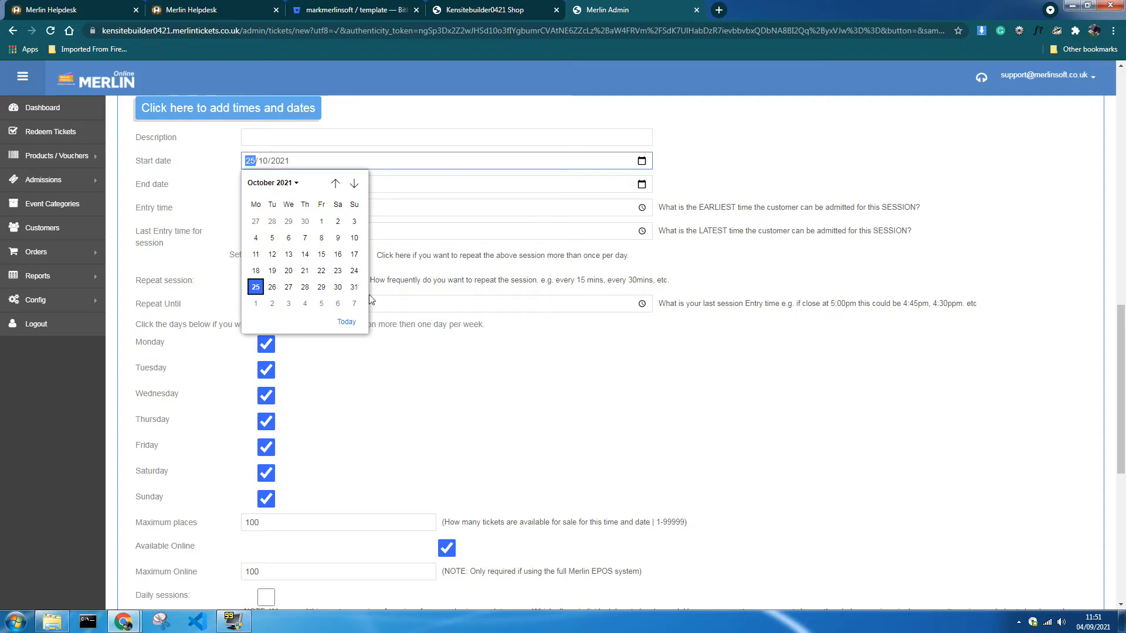
click(859, 444)
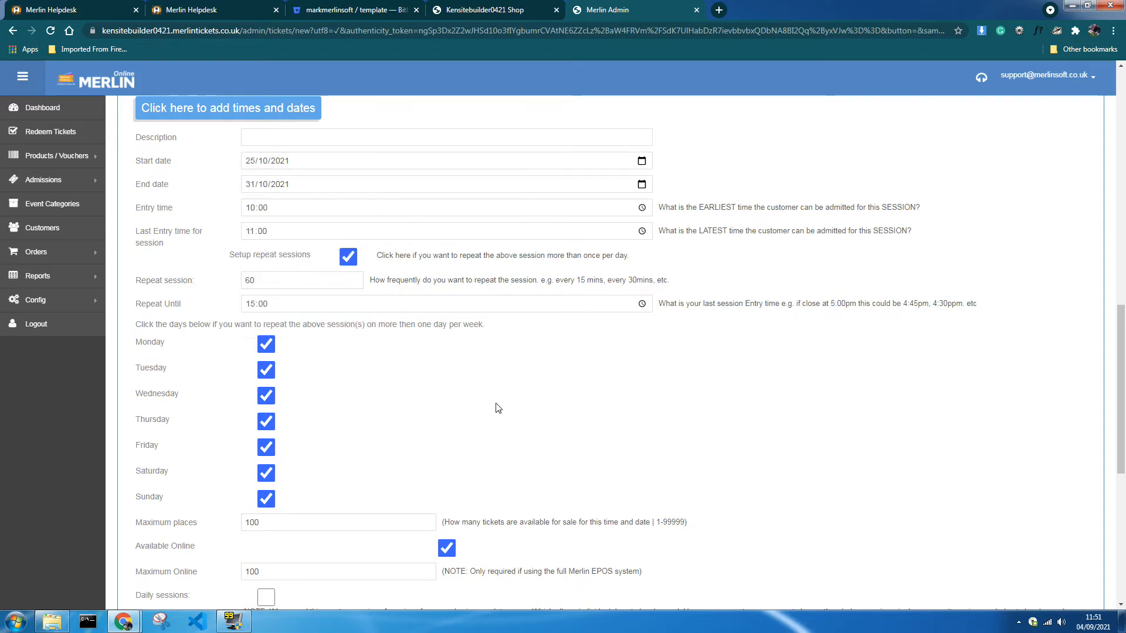
Set the maximum places for the session to 50.
scroll(447, 410, down, 1)
scroll(446, 411, down, 1)
click(338, 460)
key(BackSpace)
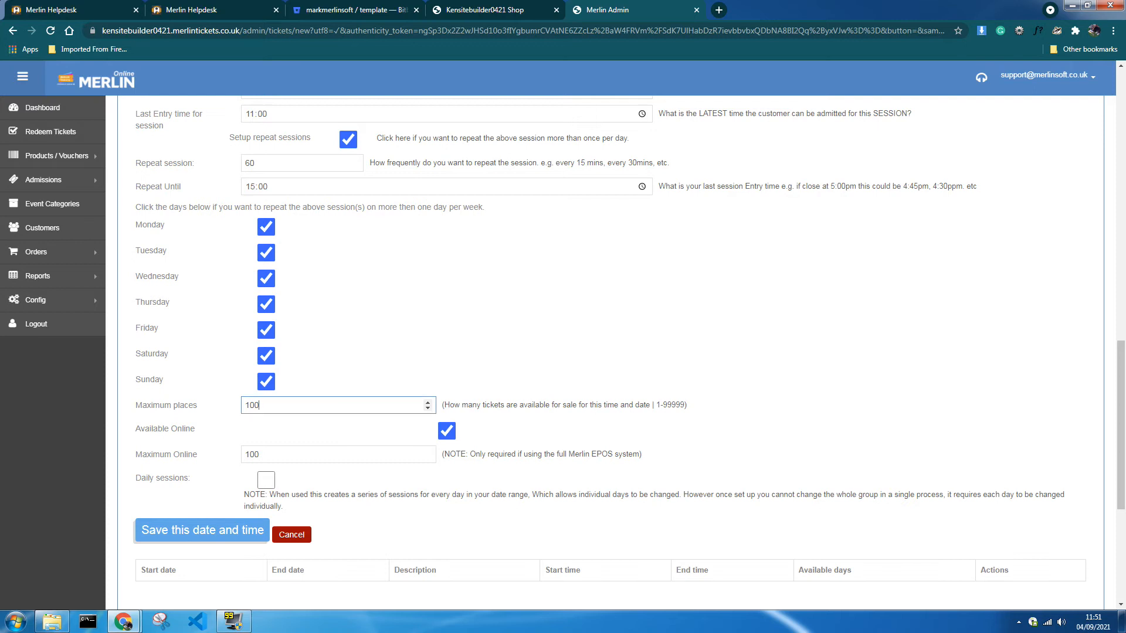
key(BackSpace)
key(BackSpace)
text(50)
Set the session's maximum online places to 50.
click(296, 455)
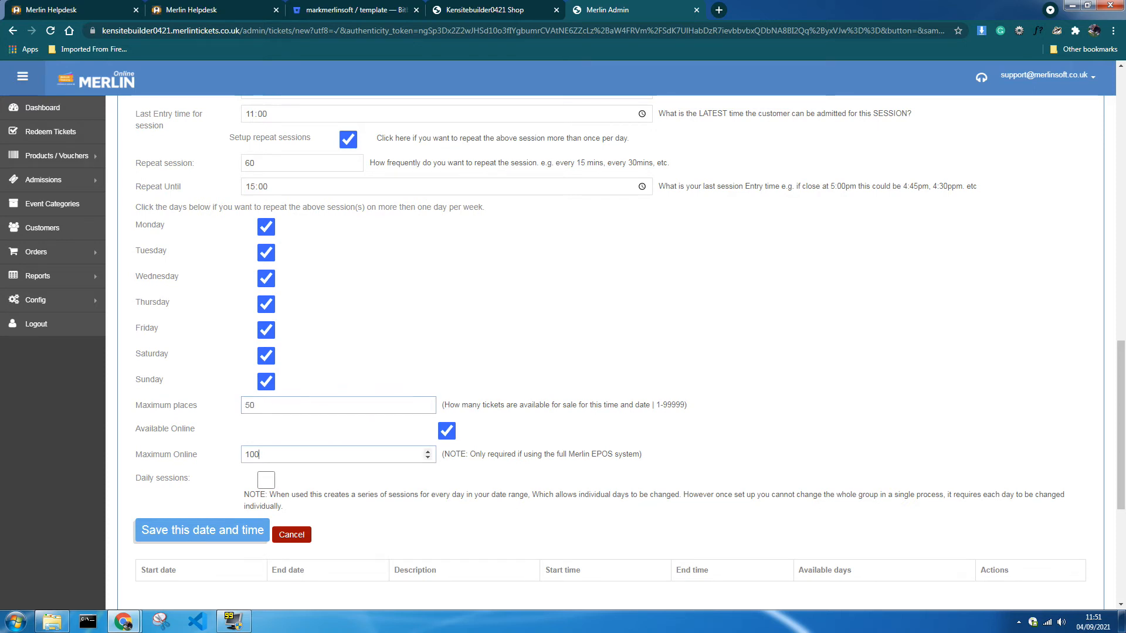
key(BackSpace)
key(BackSpace)
key(BackSpace)
text(50)
click(809, 336)
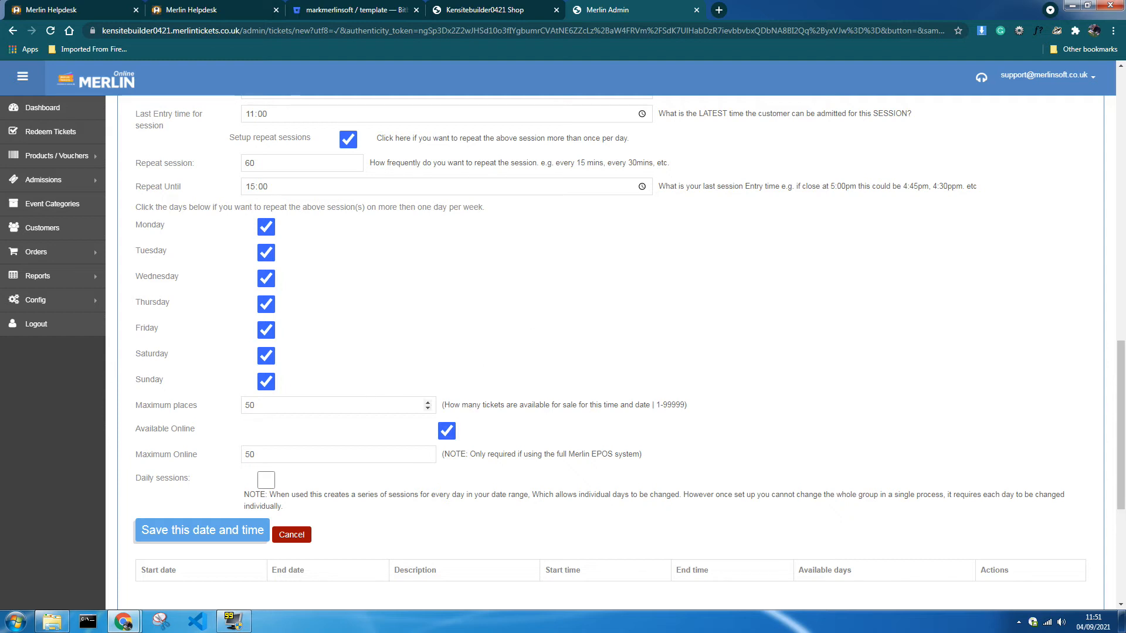
Enable daily sessions for this date and time entry so individual days can be changed.
scroll(418, 356, up, 2)
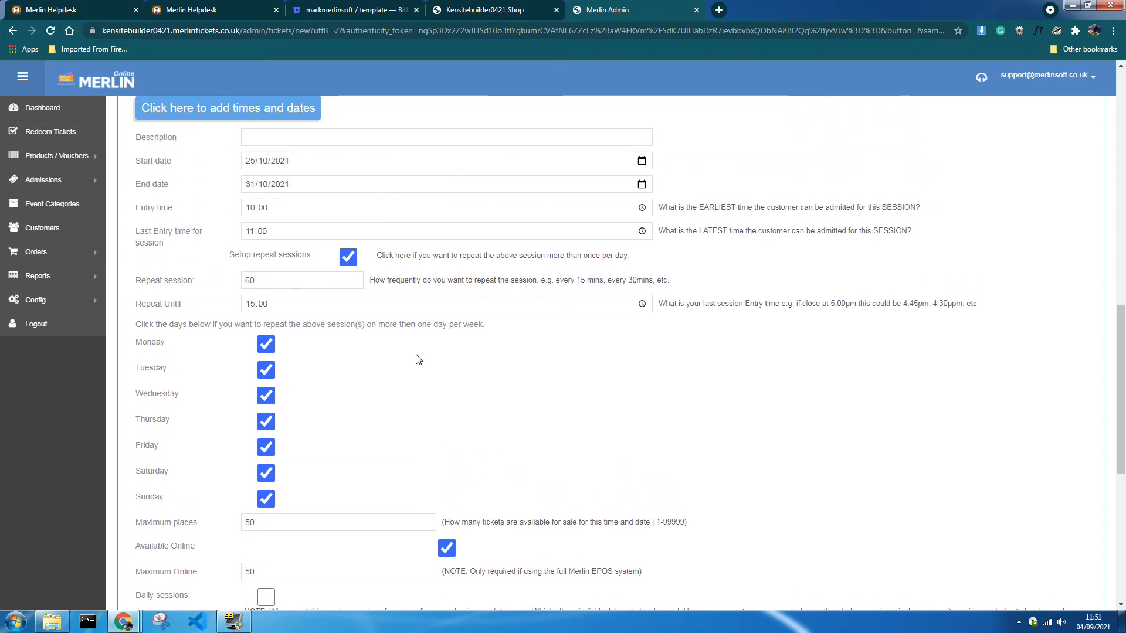
scroll(380, 381, down, 4)
scroll(380, 381, up, 2)
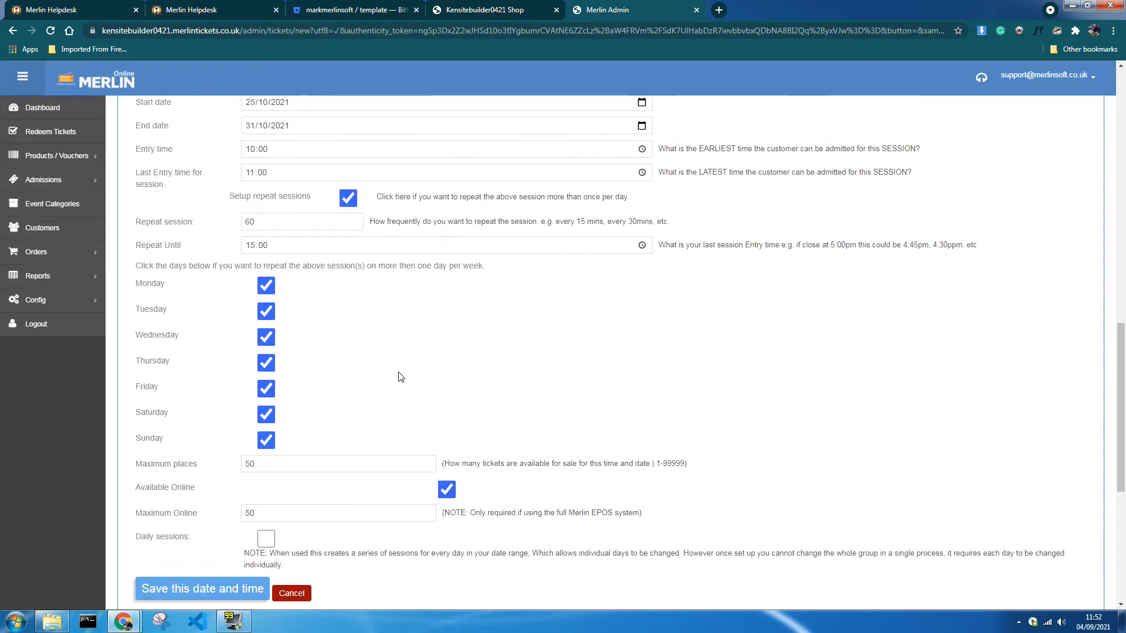
scroll(389, 377, down, 3)
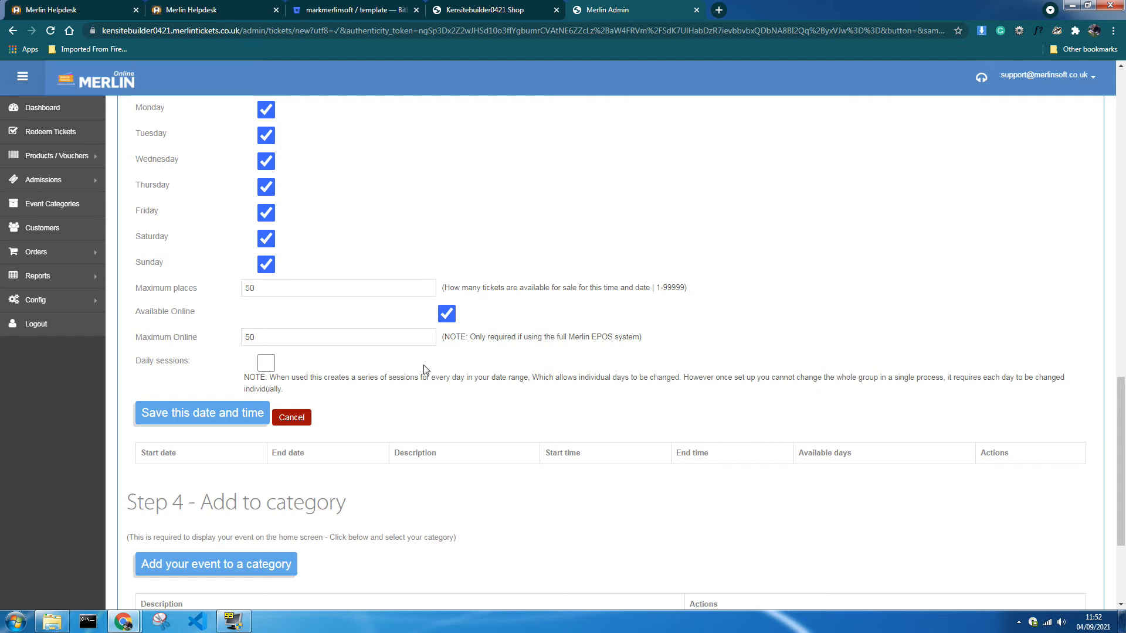
scroll(410, 305, up, 3)
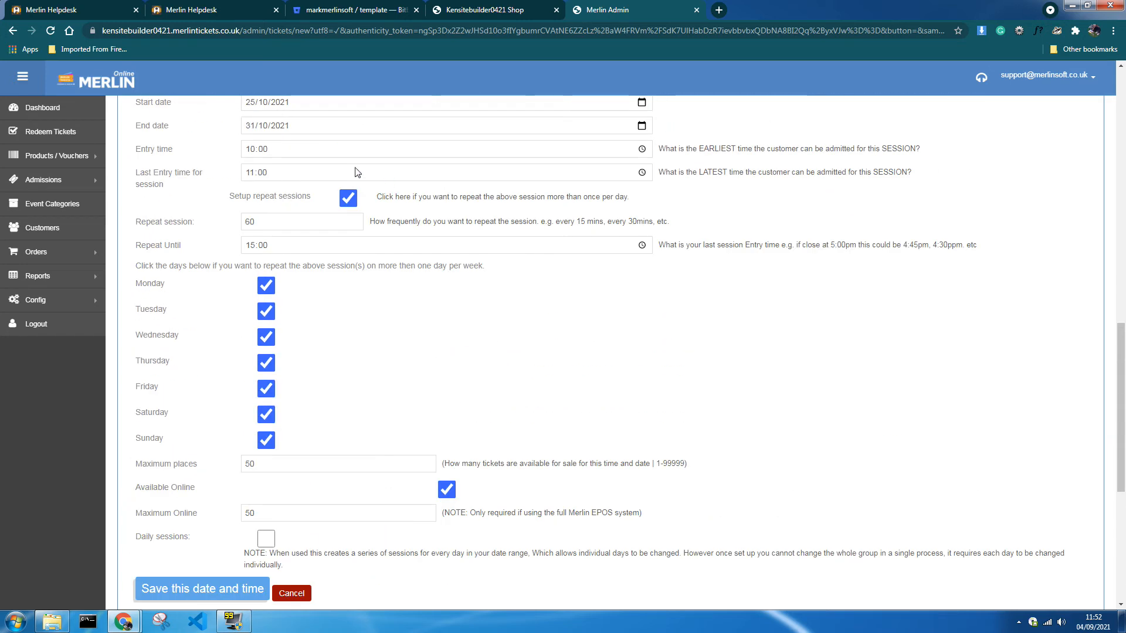
scroll(316, 442, down, 1)
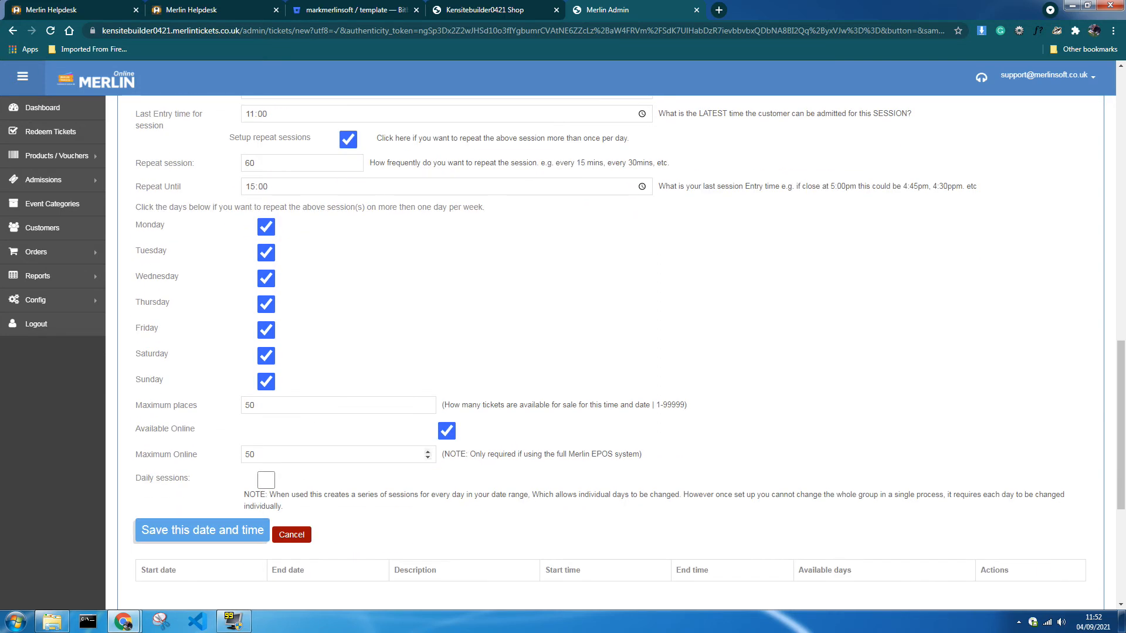
scroll(359, 293, up, 1)
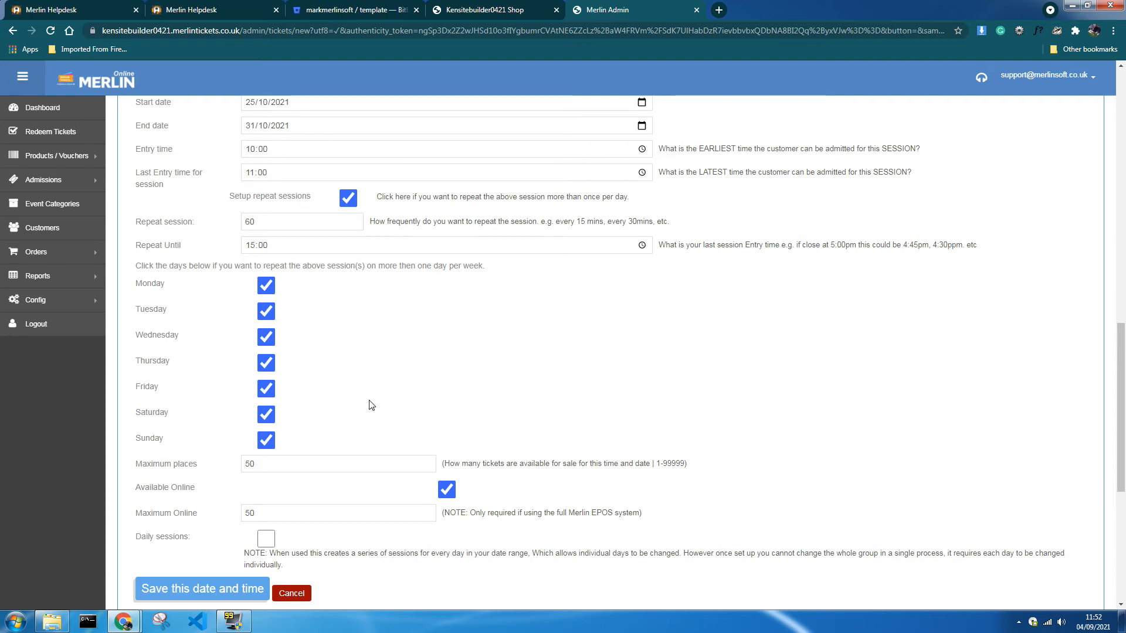
scroll(369, 405, down, 1)
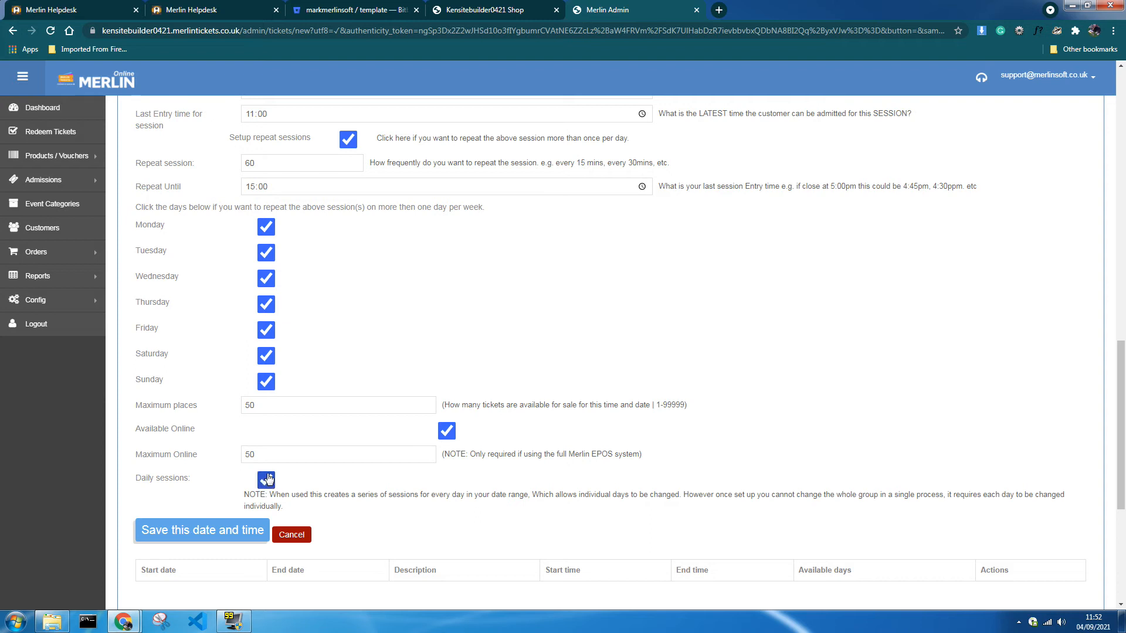
Review the session settings and save this date and time entry.
scroll(395, 352, up, 3)
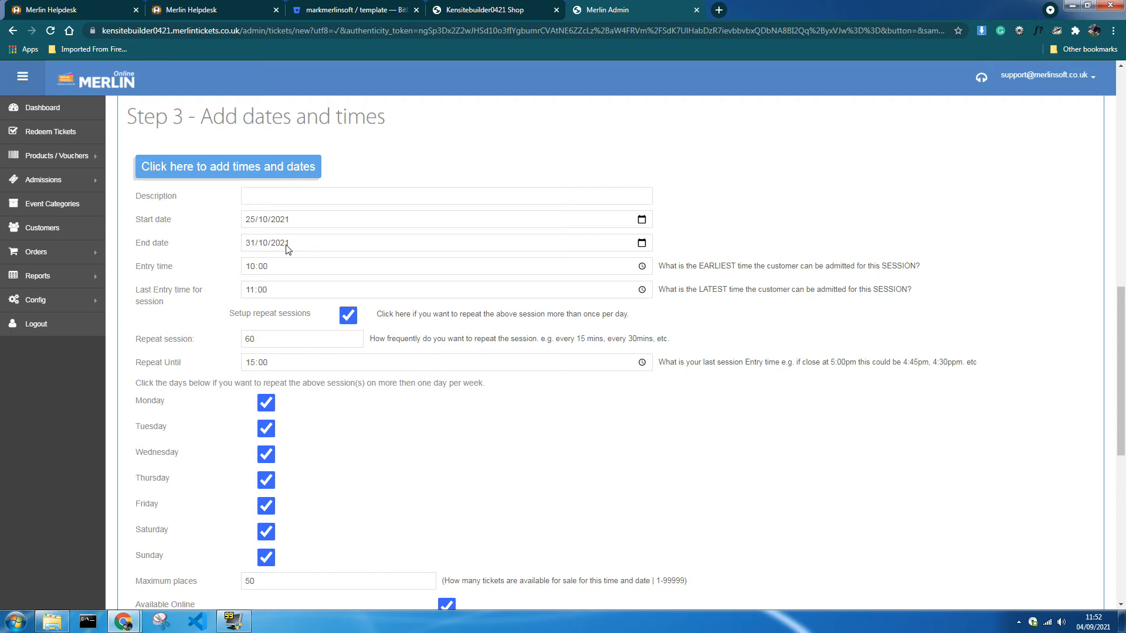
scroll(448, 490, down, 2)
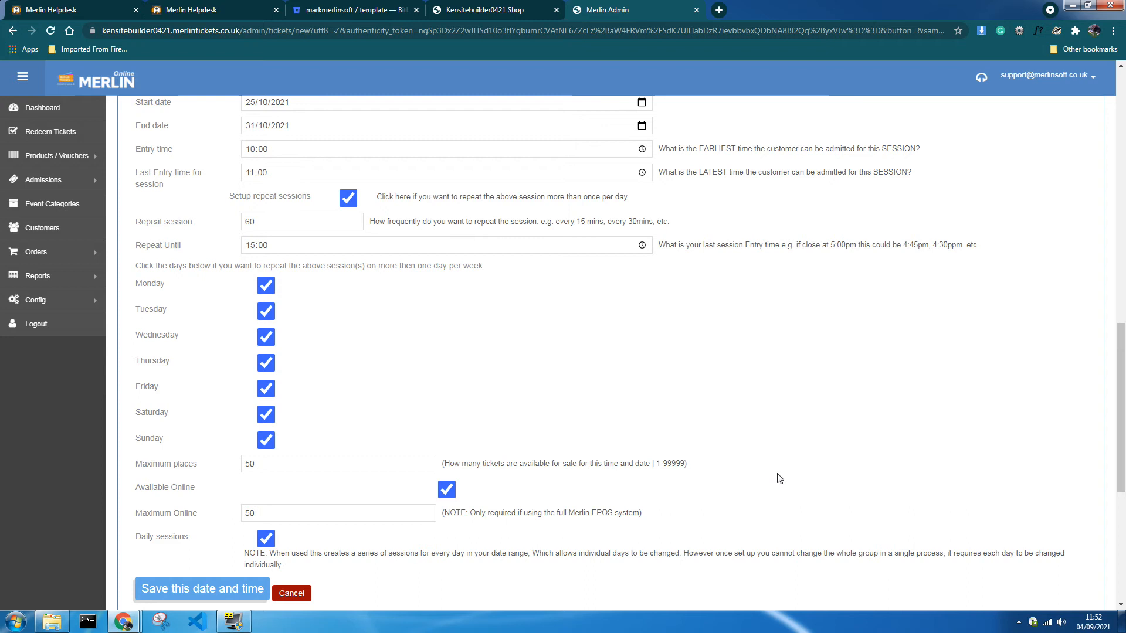
scroll(779, 479, down, 1)
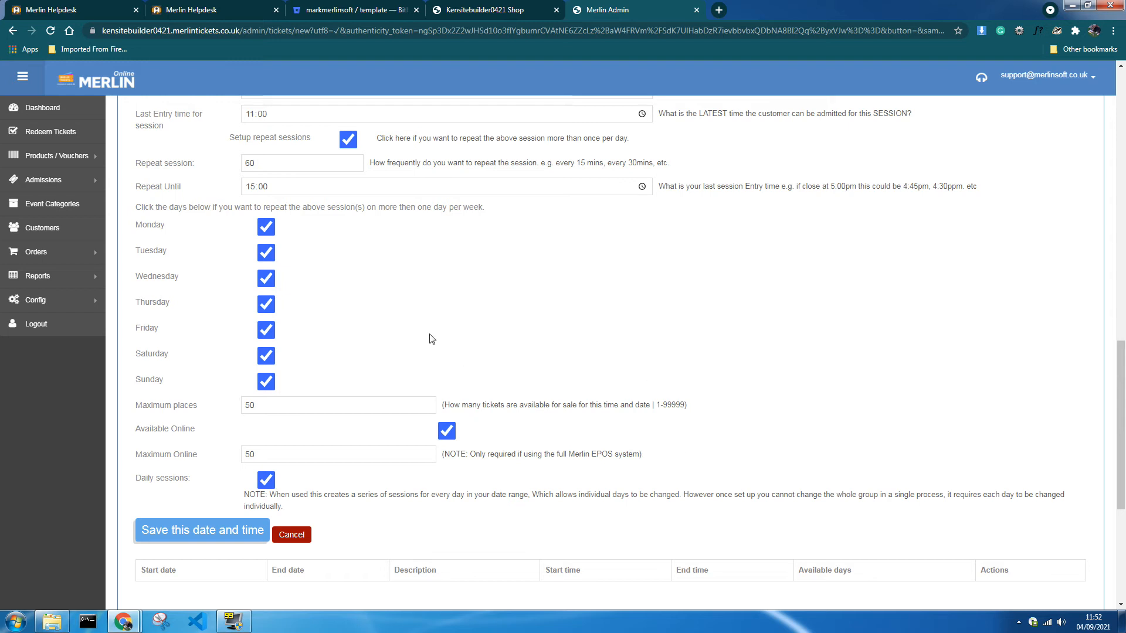
scroll(431, 338, up, 3)
scroll(430, 338, down, 3)
scroll(383, 508, down, 2)
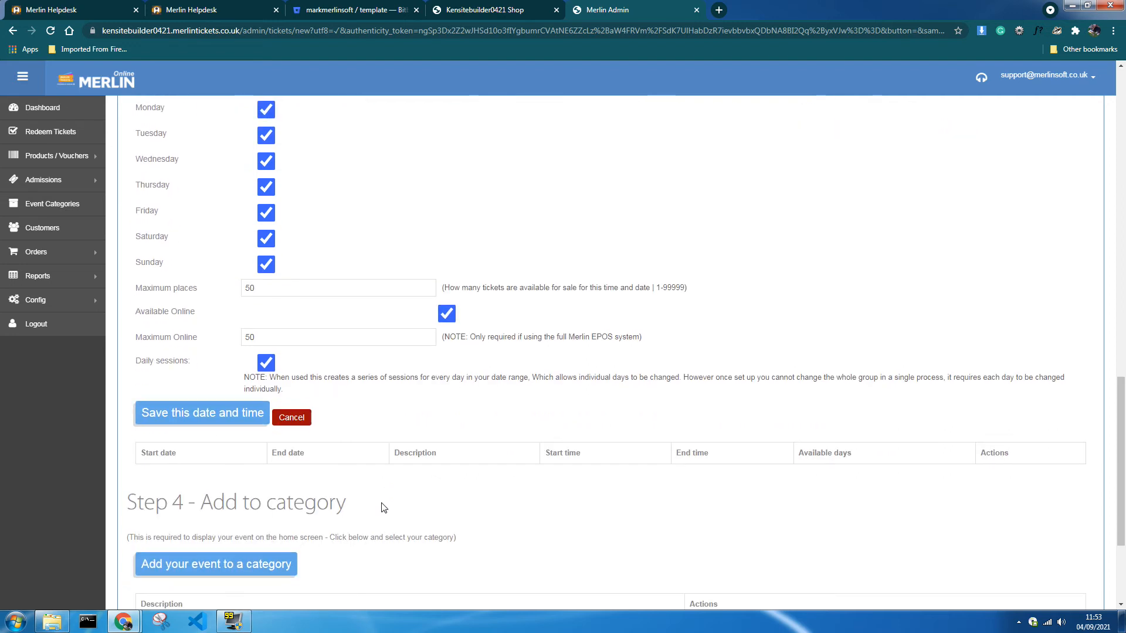
click(222, 414)
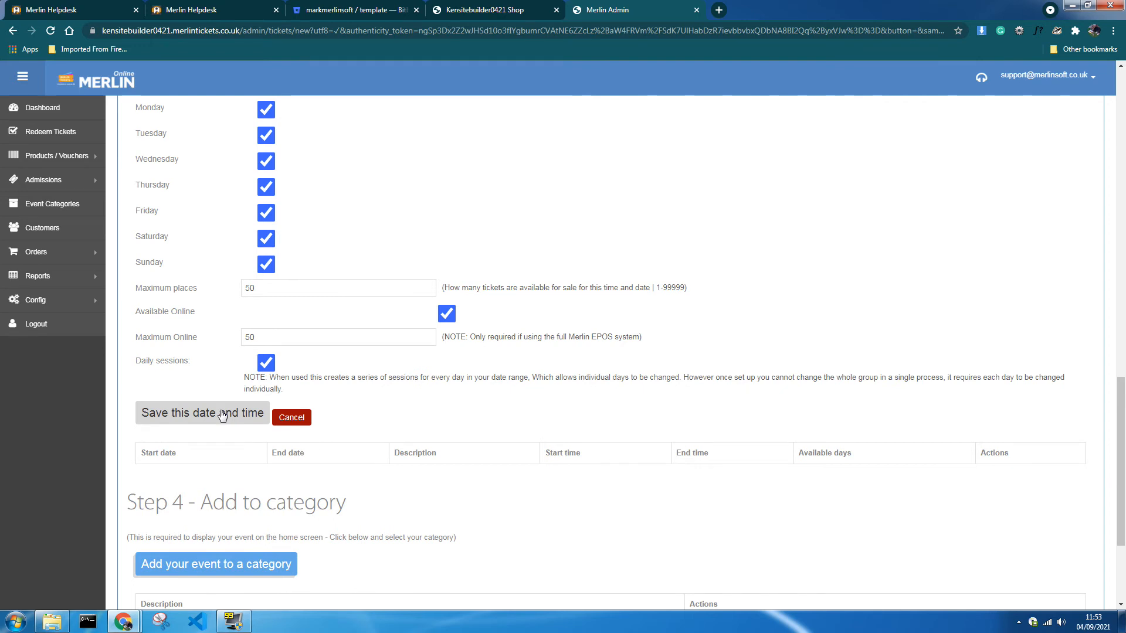
scroll(289, 364, up, 4)
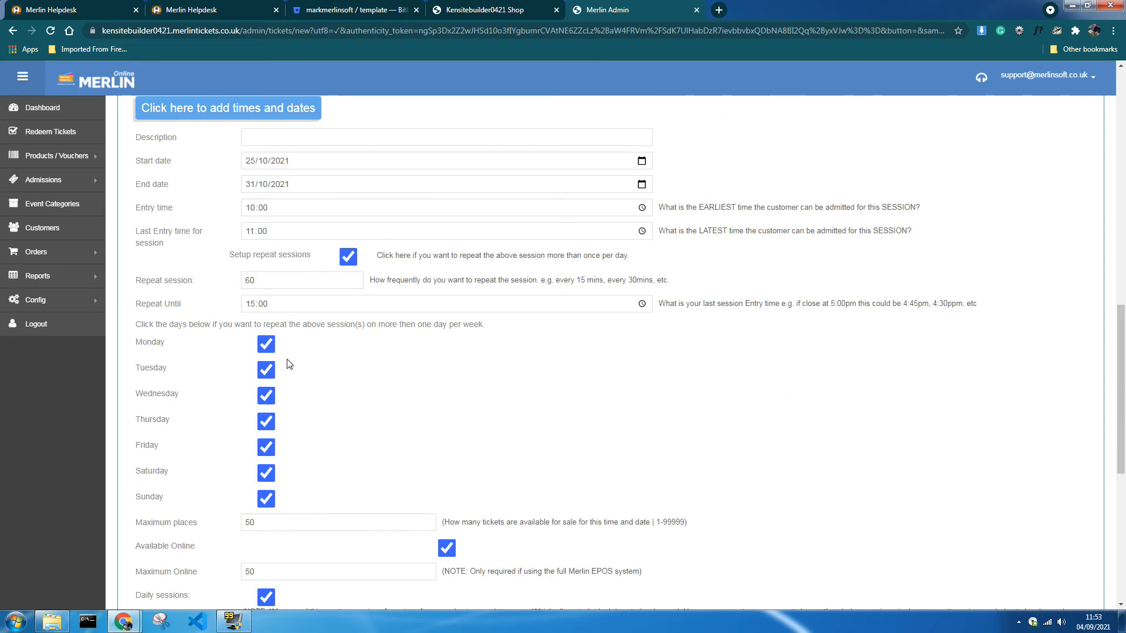
scroll(289, 365, down, 3)
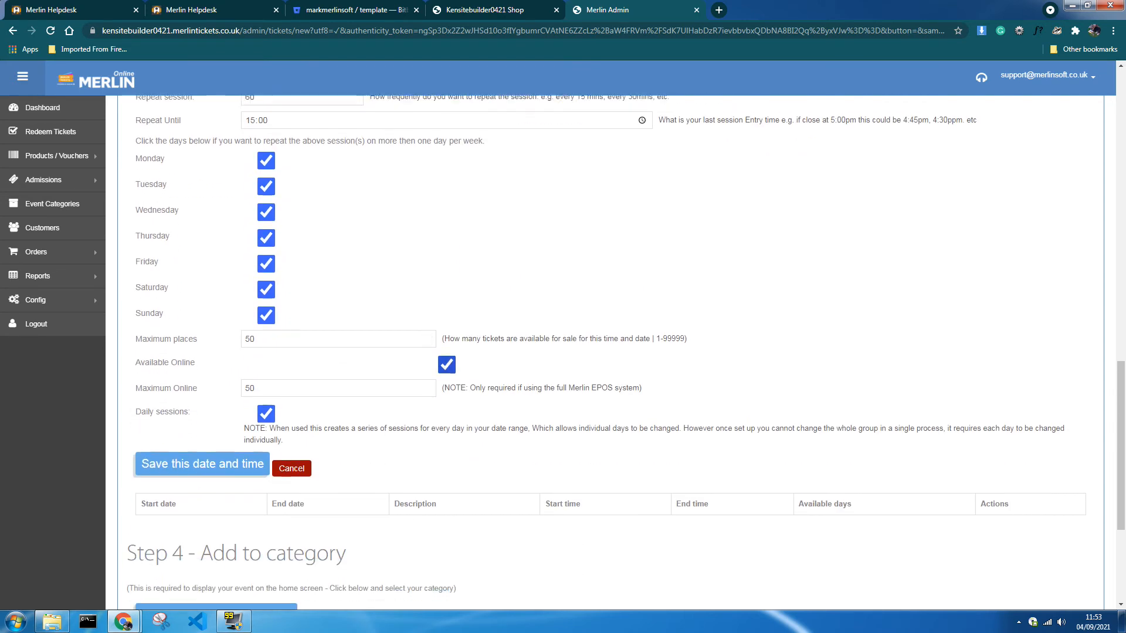
scroll(252, 431, down, 1)
click(252, 426)
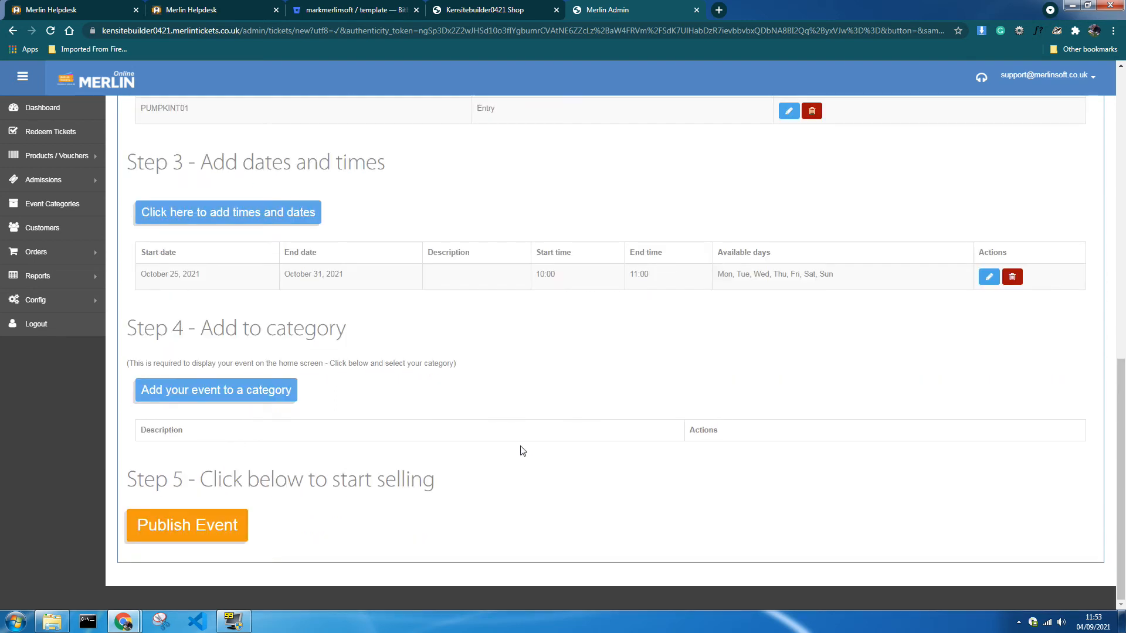
Add the event to the Events category and publish it.
click(276, 392)
click(293, 448)
scroll(499, 505, down, 1)
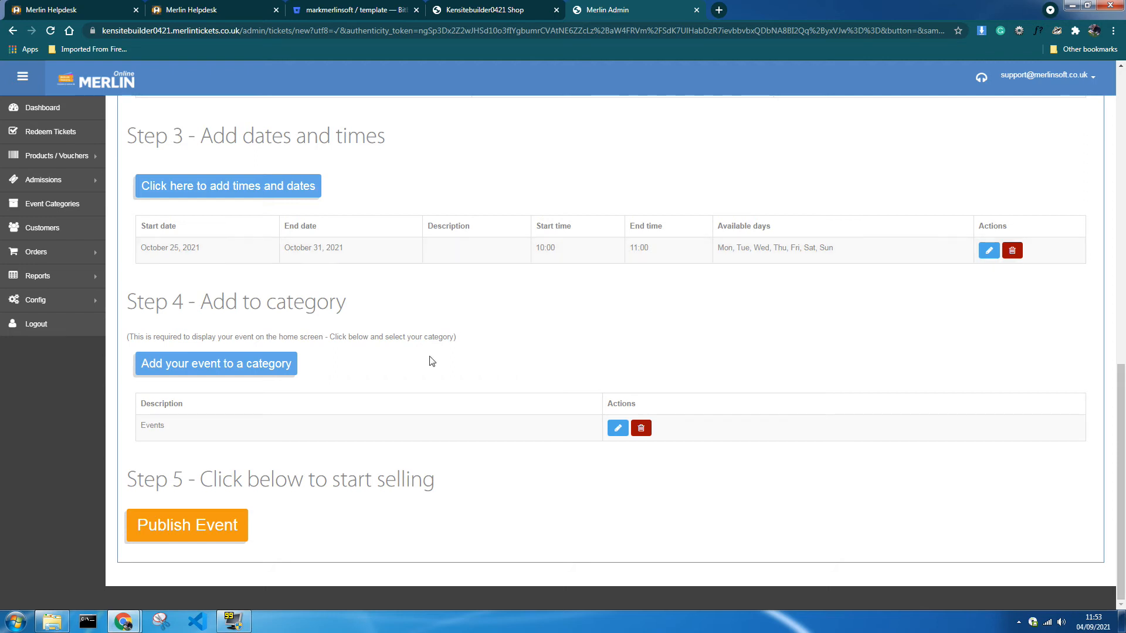
click(208, 532)
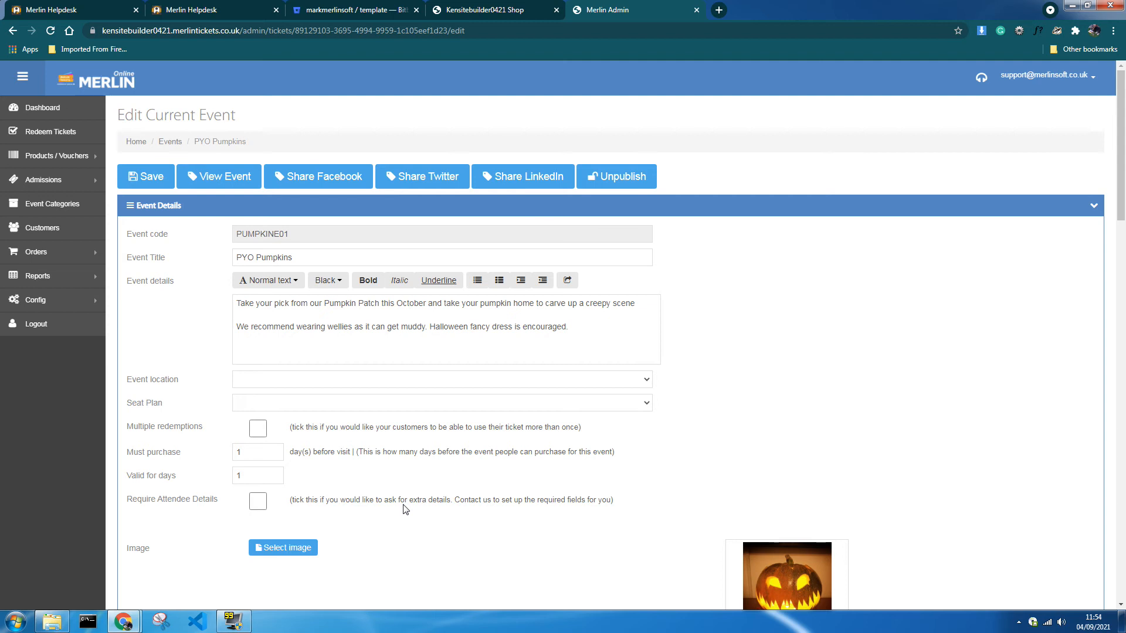
Switch to the shop's browser tab, refresh it and open the PYO Pumpkins event at its date and session selection.
click(485, 10)
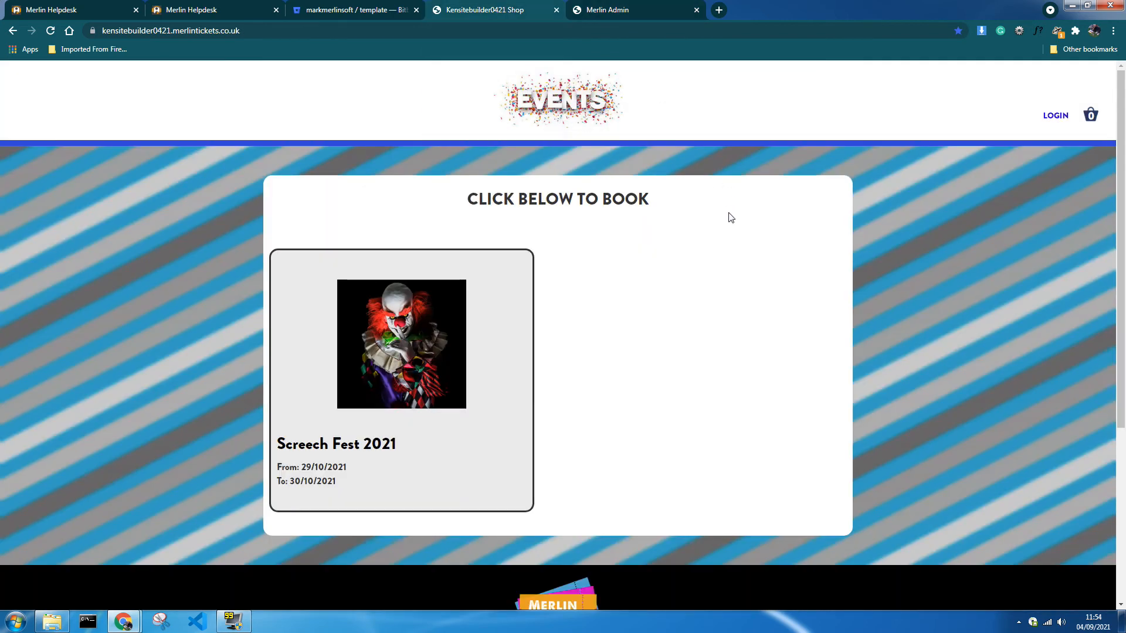
key(F5)
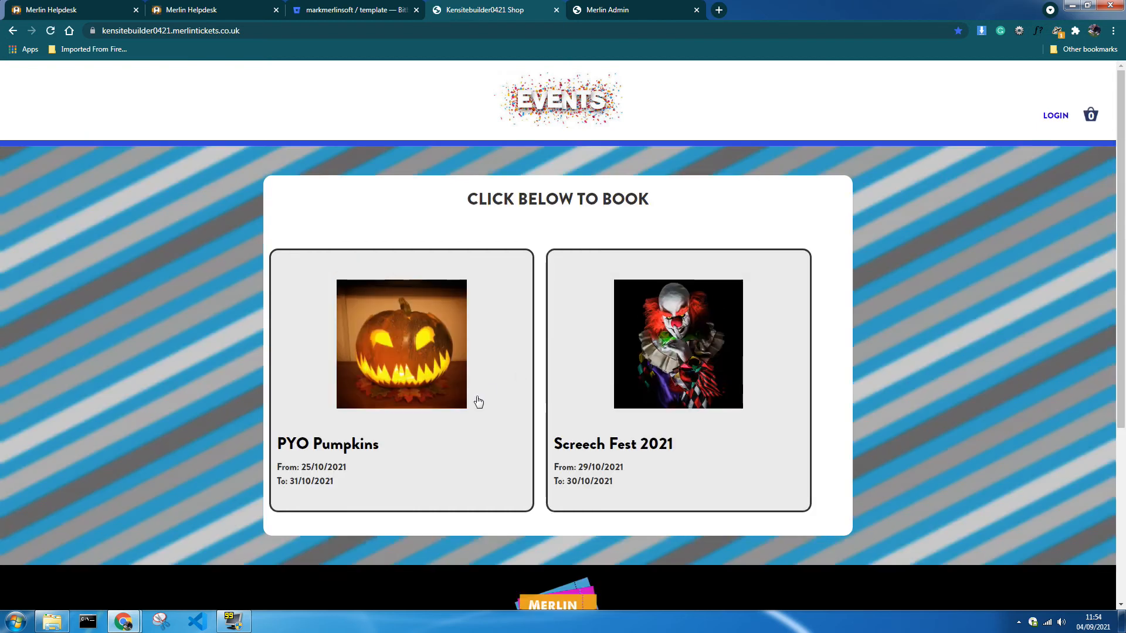
click(419, 364)
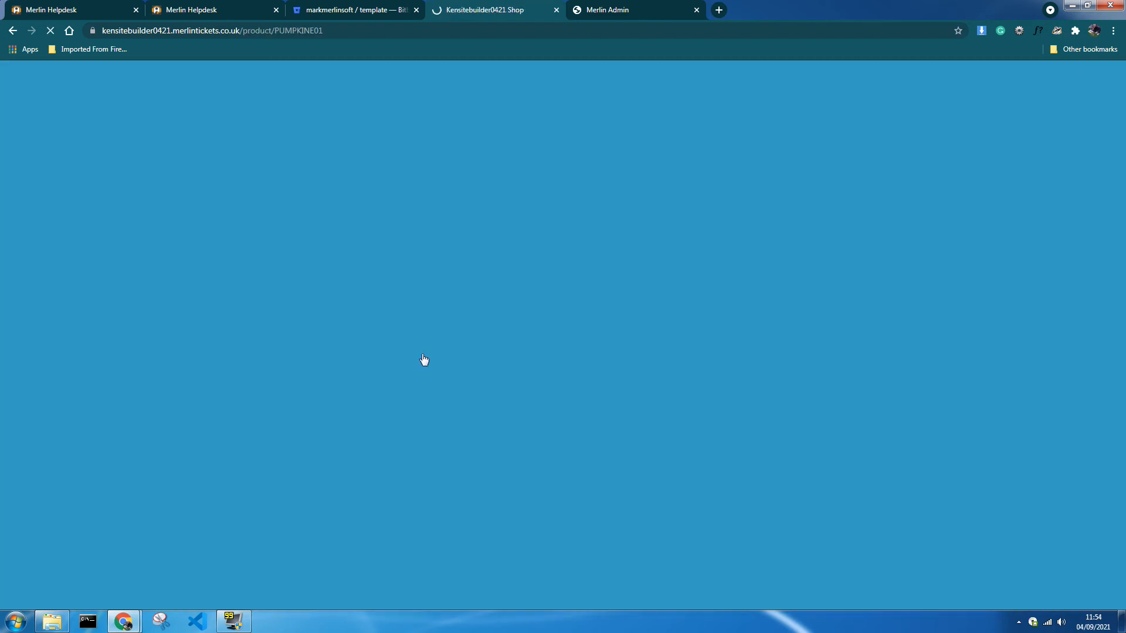
scroll(436, 345, down, 9)
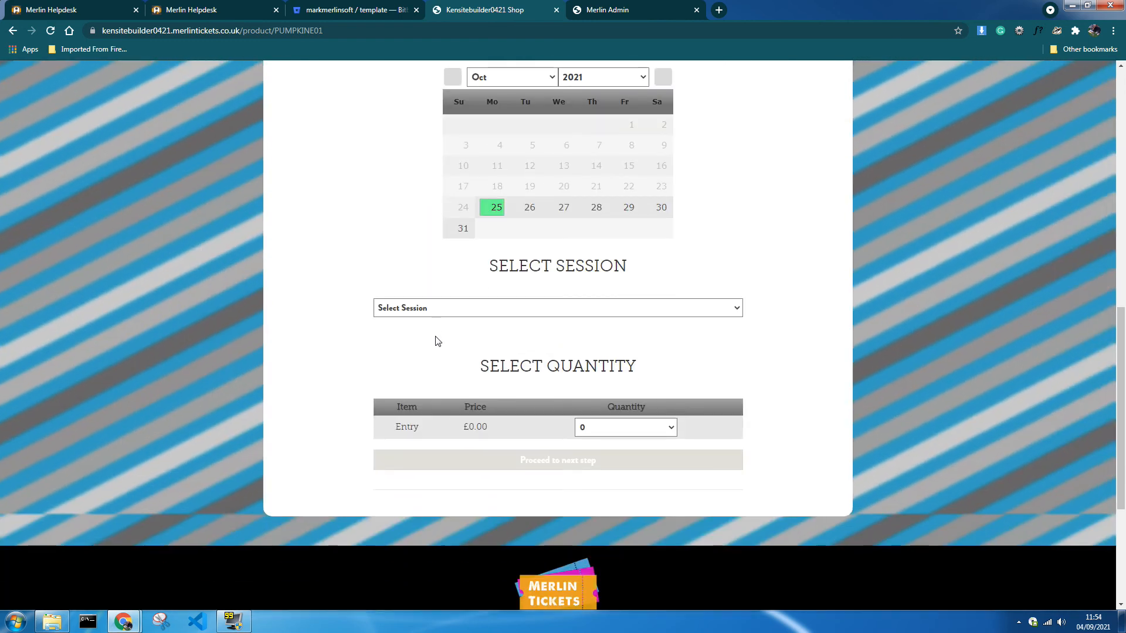
Check the sessions offered on 25 and 29 October, and look over the event's description on its booking page.
click(735, 306)
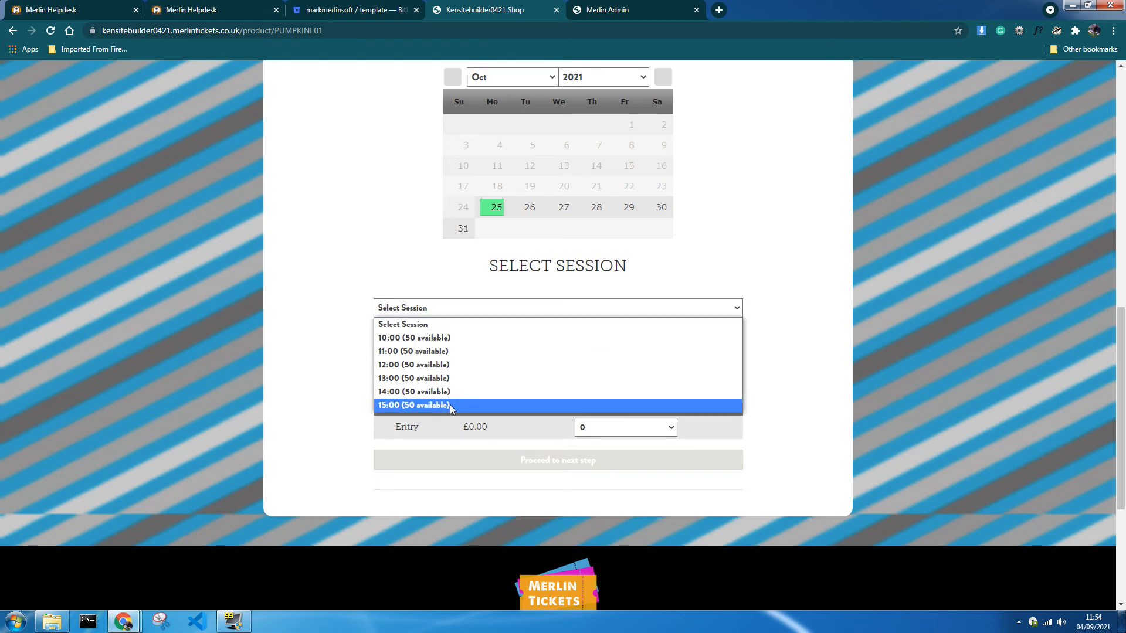
click(632, 214)
click(632, 215)
click(716, 315)
click(719, 318)
scroll(754, 330, up, 10)
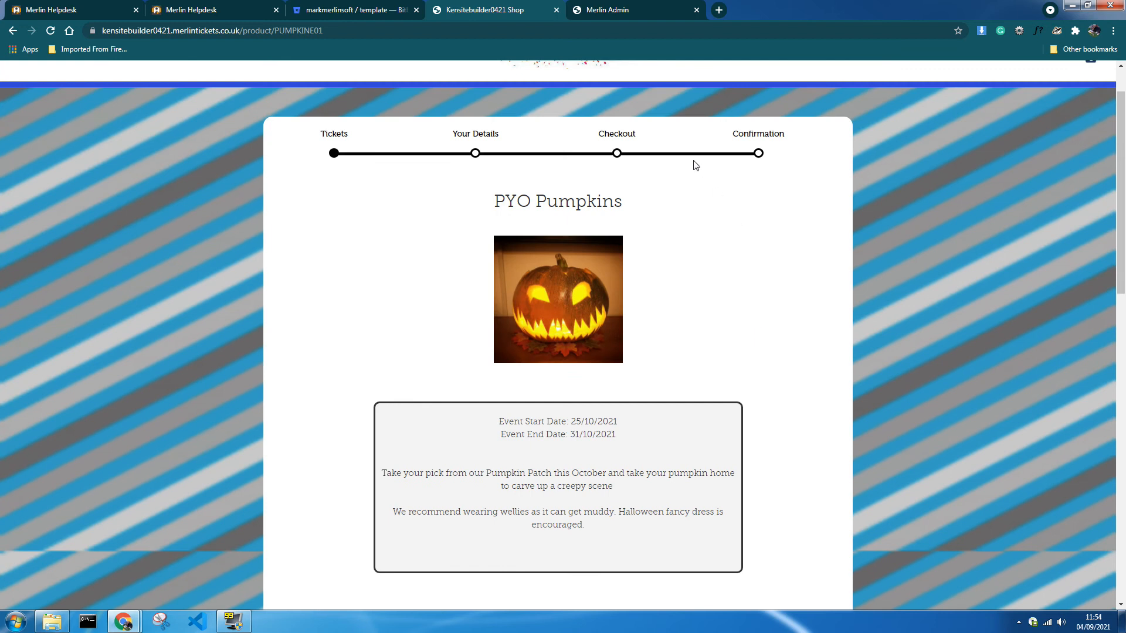
Switch to the Merlin Admin browser tab and reopen the PYO Pumpkins event from the published events list.
click(617, 12)
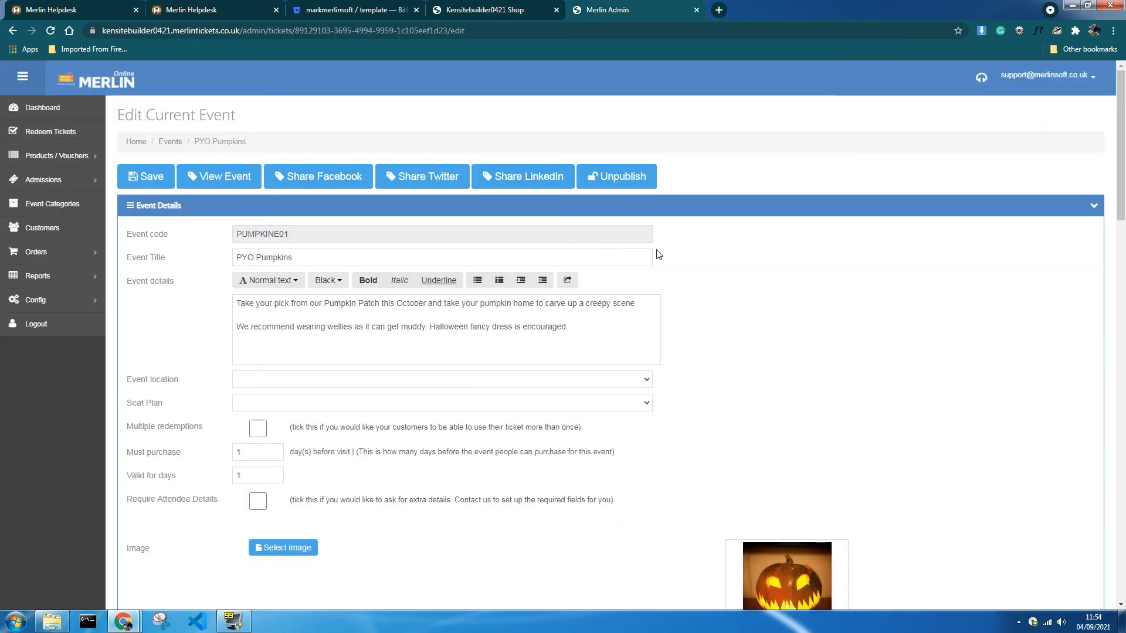
click(44, 179)
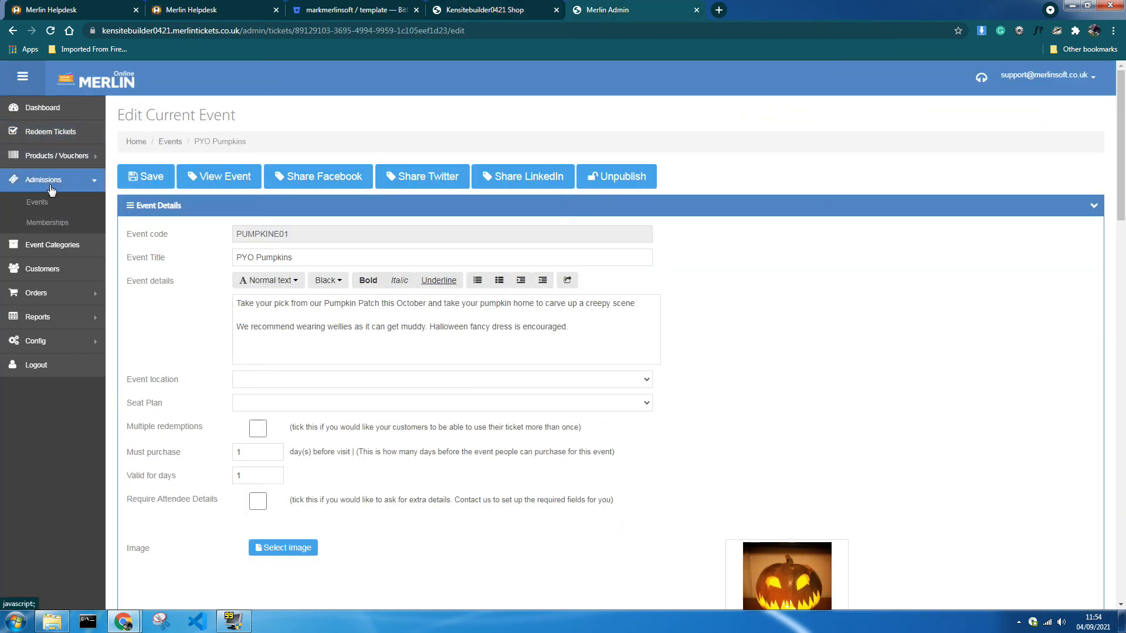
click(49, 201)
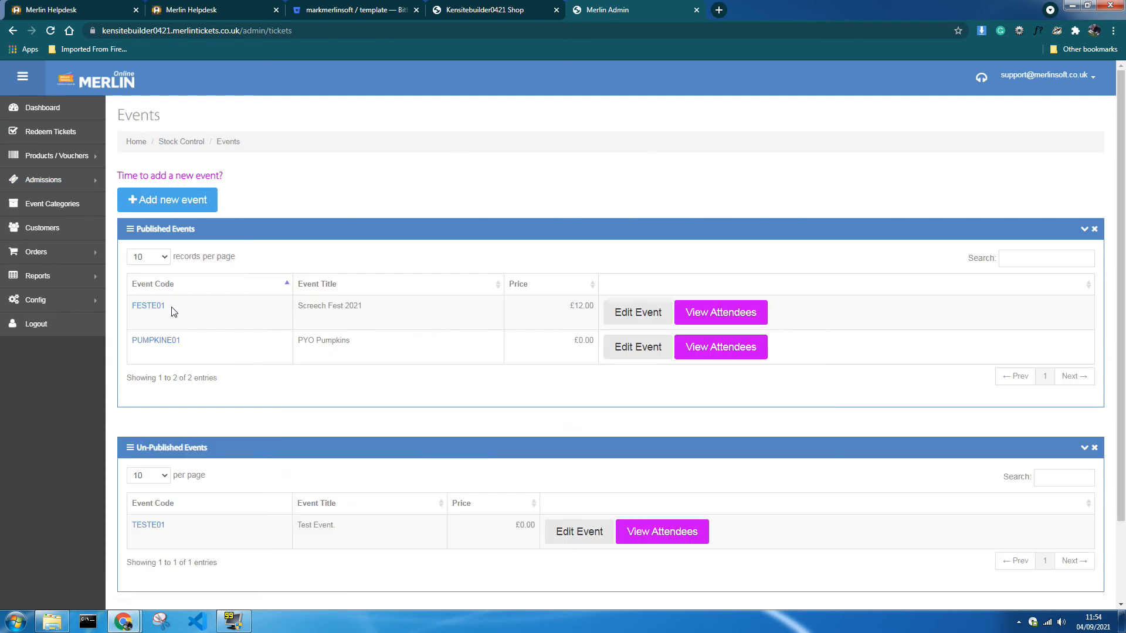
click(167, 347)
Review the event's ticket and its list of sessions with their dates, times and available days.
scroll(300, 409, down, 15)
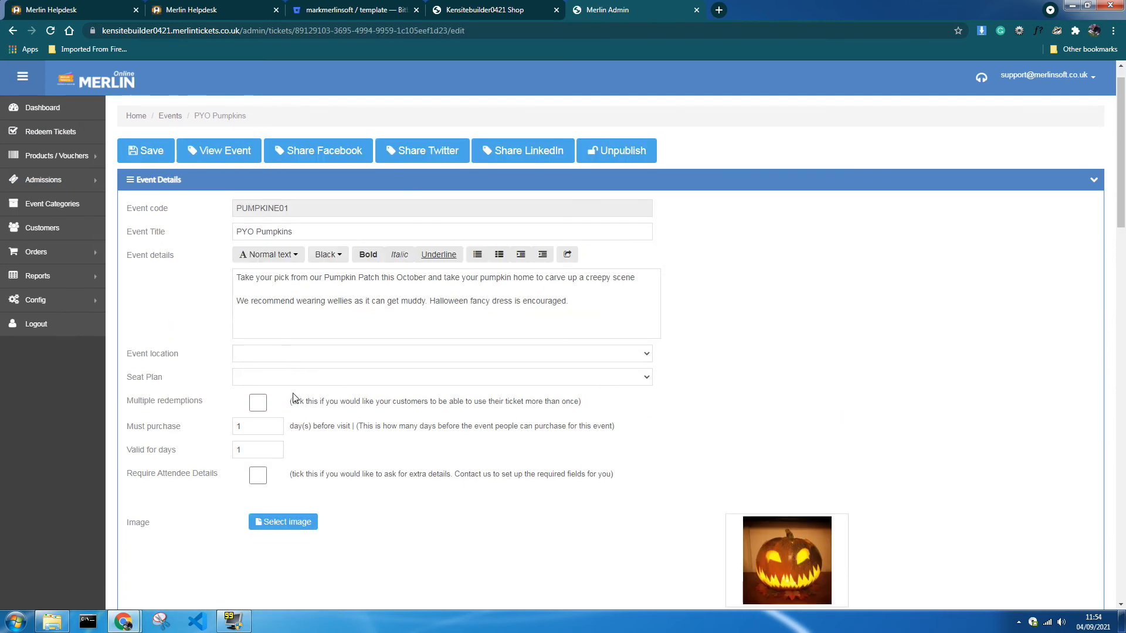
scroll(300, 408, up, 3)
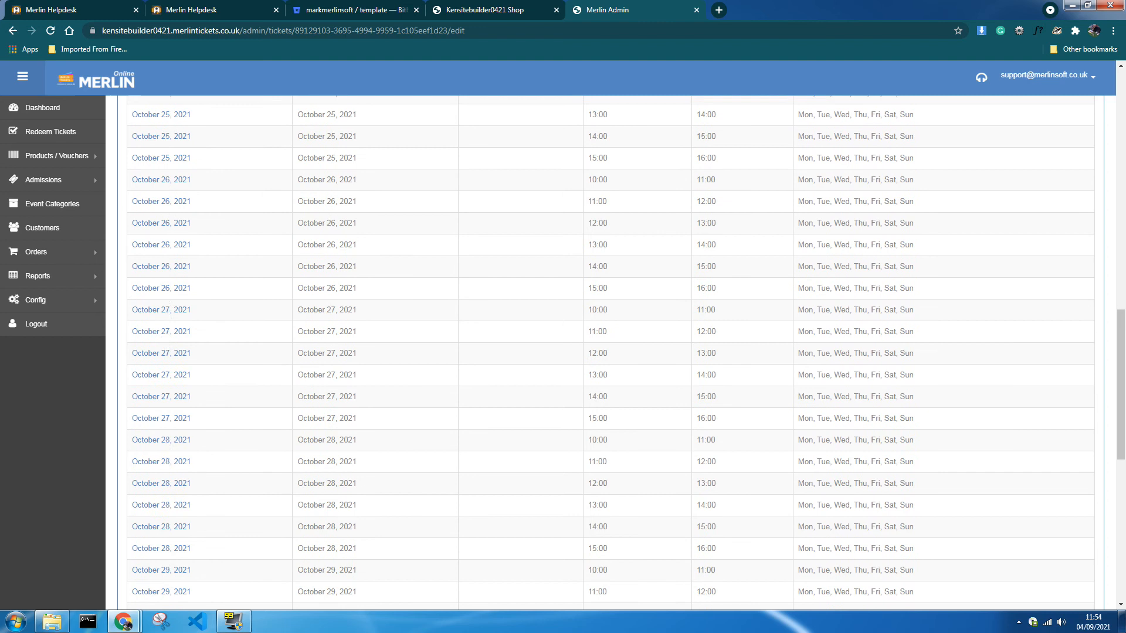
scroll(366, 400, up, 3)
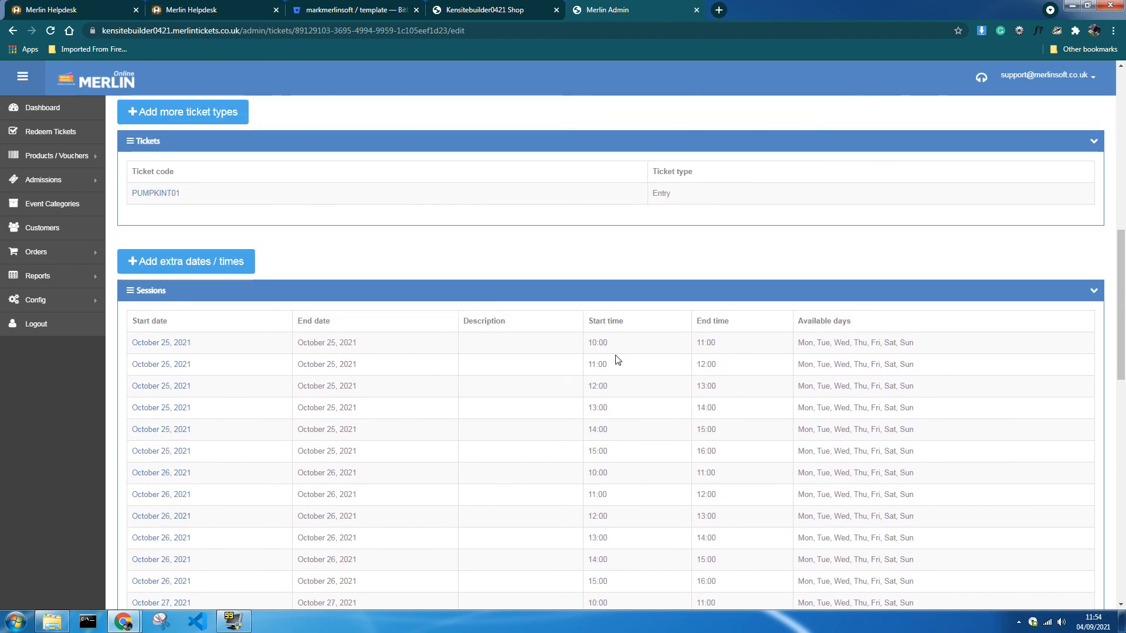
scroll(678, 397, down, 1)
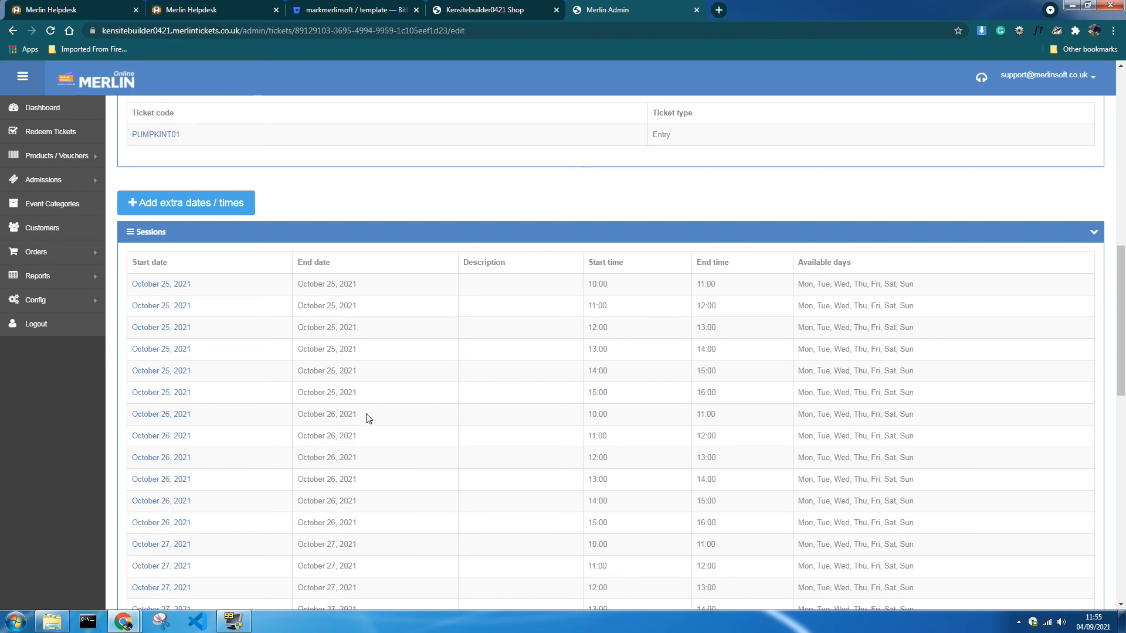
scroll(368, 419, down, 3)
scroll(368, 418, down, 10)
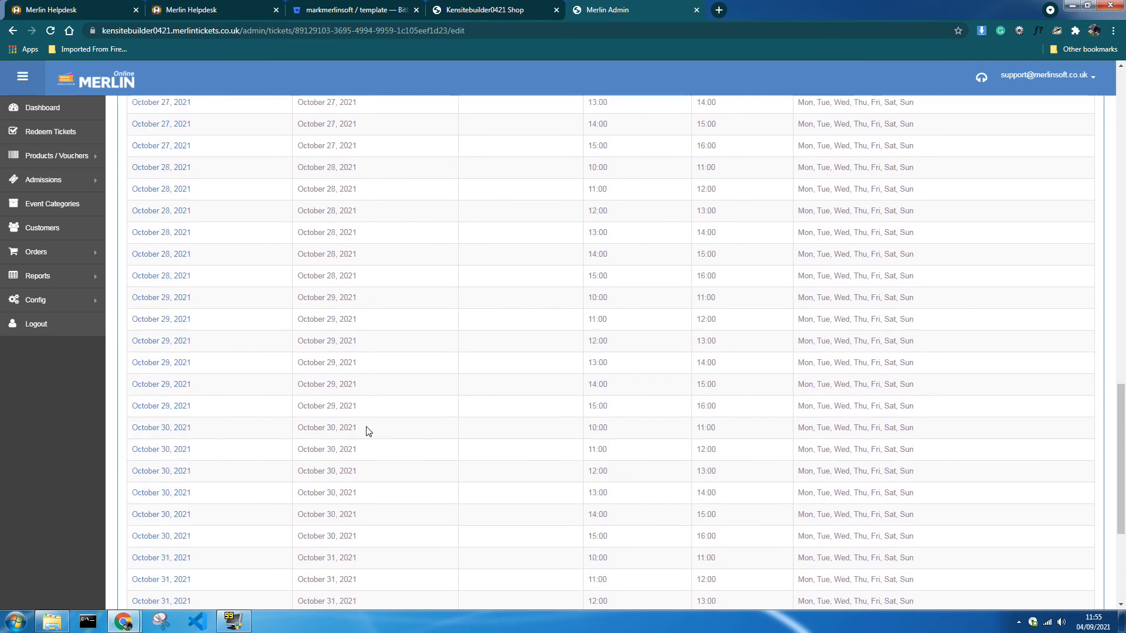
scroll(369, 431, up, 16)
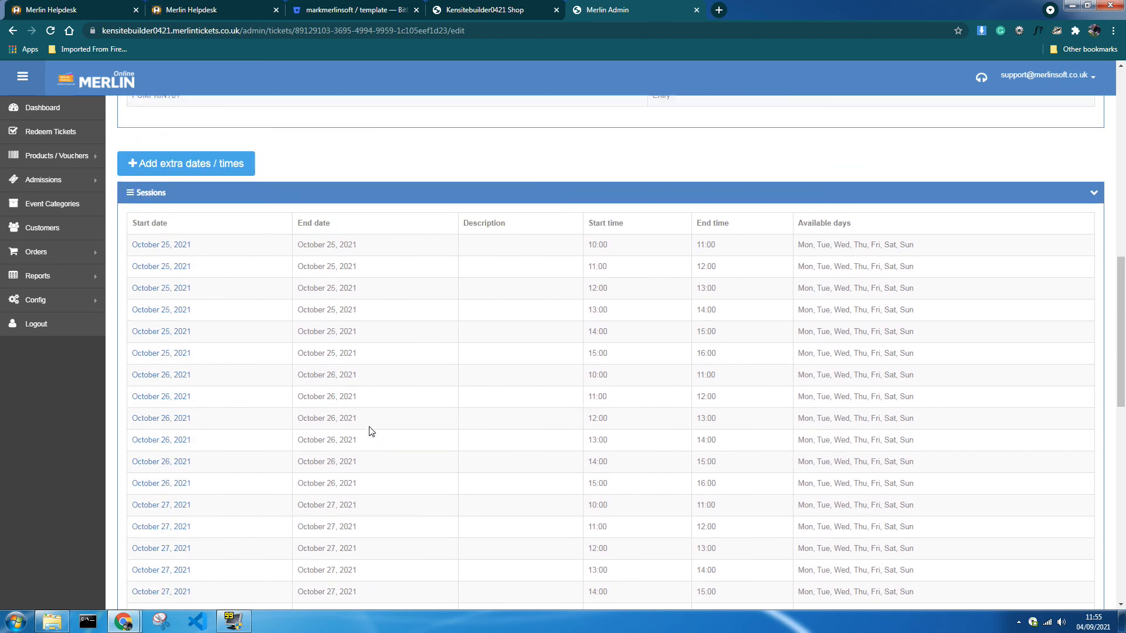
scroll(369, 431, up, 7)
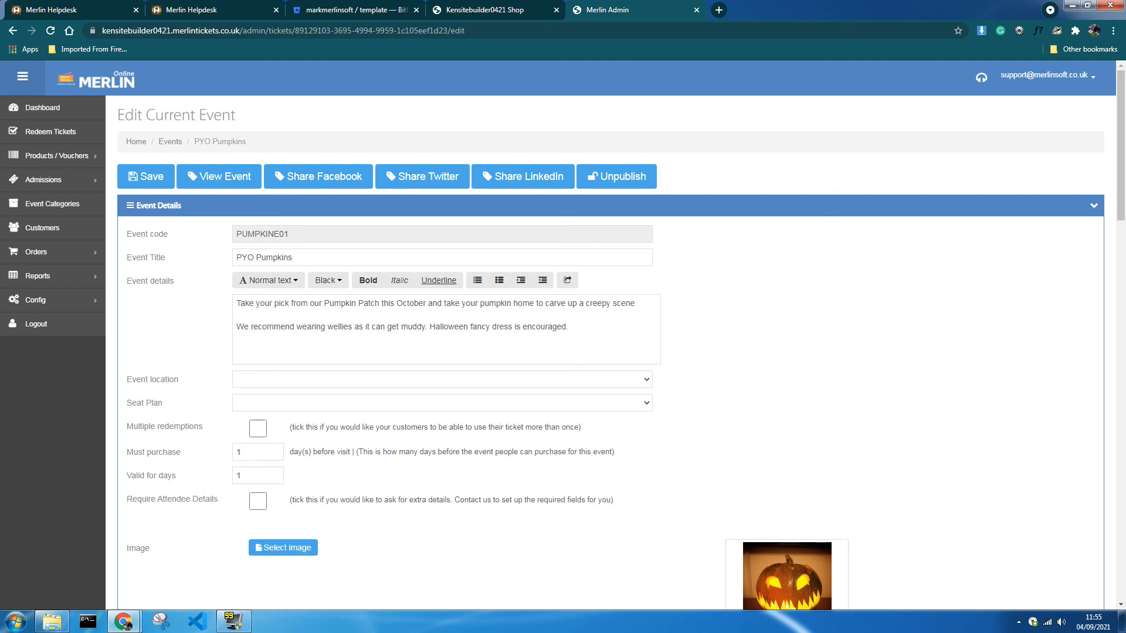
Add the heading "FANTASTIC PYO" between two pumpkin emojis above the event details, and start both existing paragraphs with a pumpkin emoji.
text(FANTASTIC PYO)
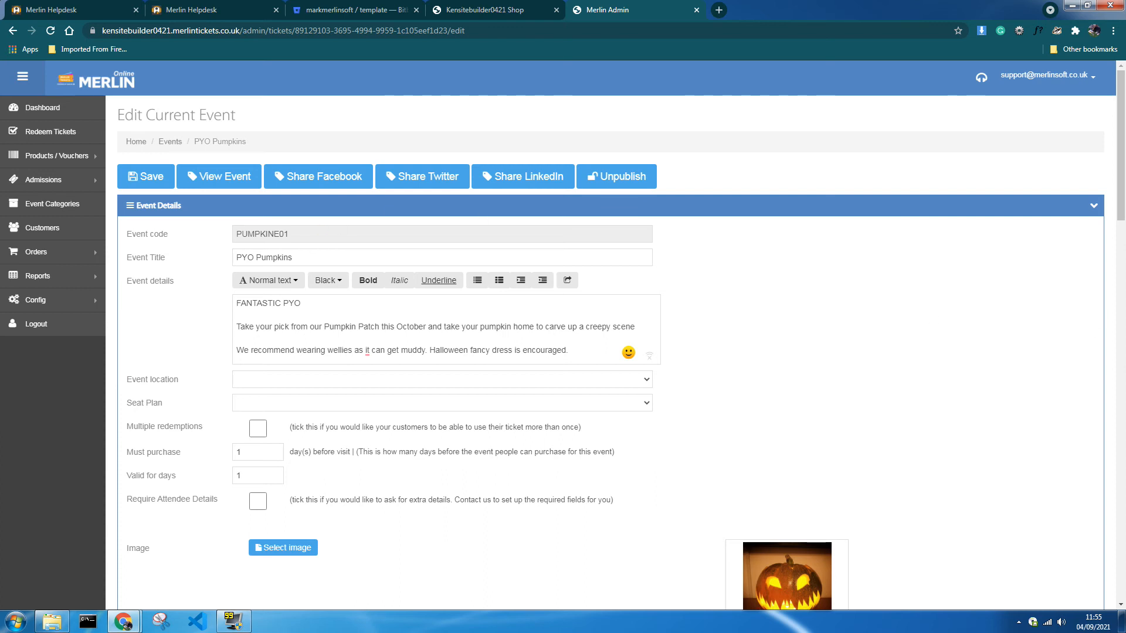
text(🎃)
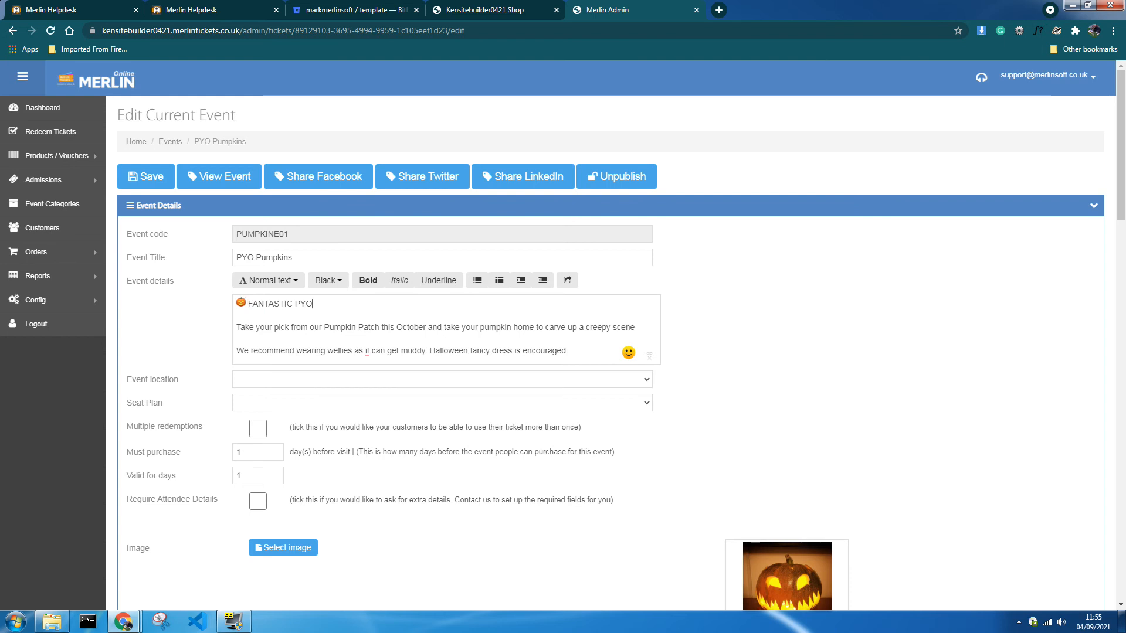
text(🎃)
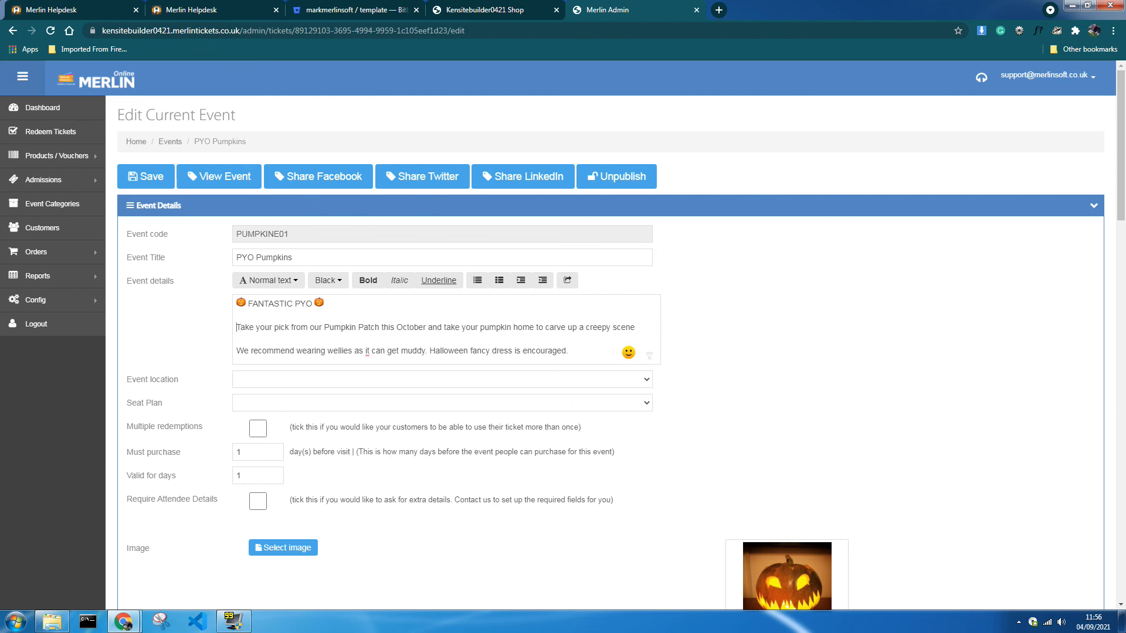
text(🎃)
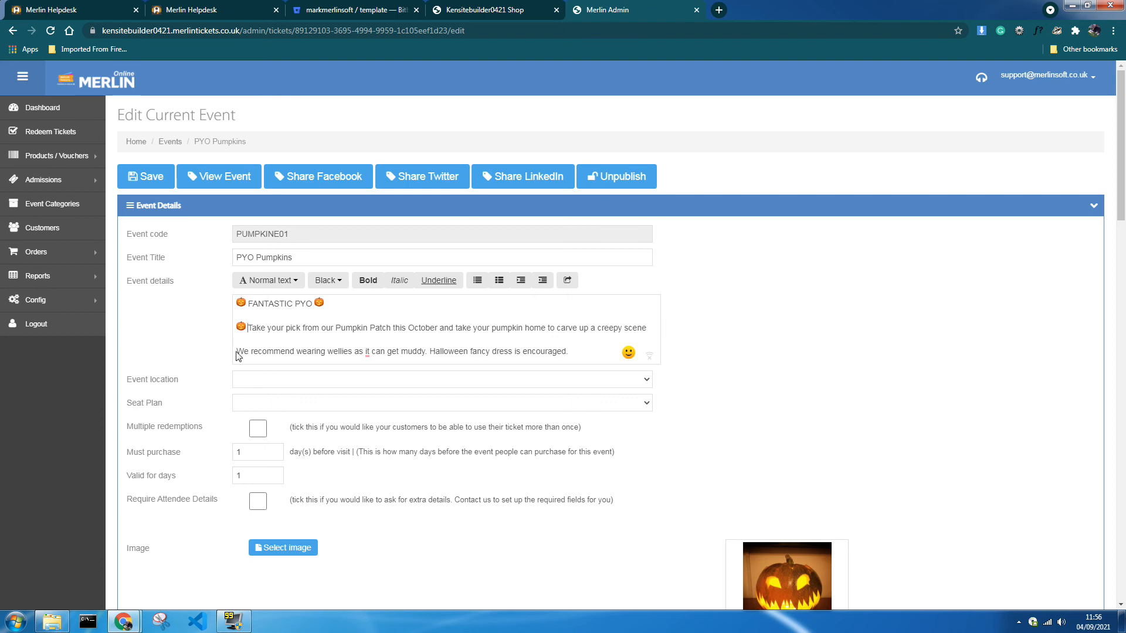
text(🎃)
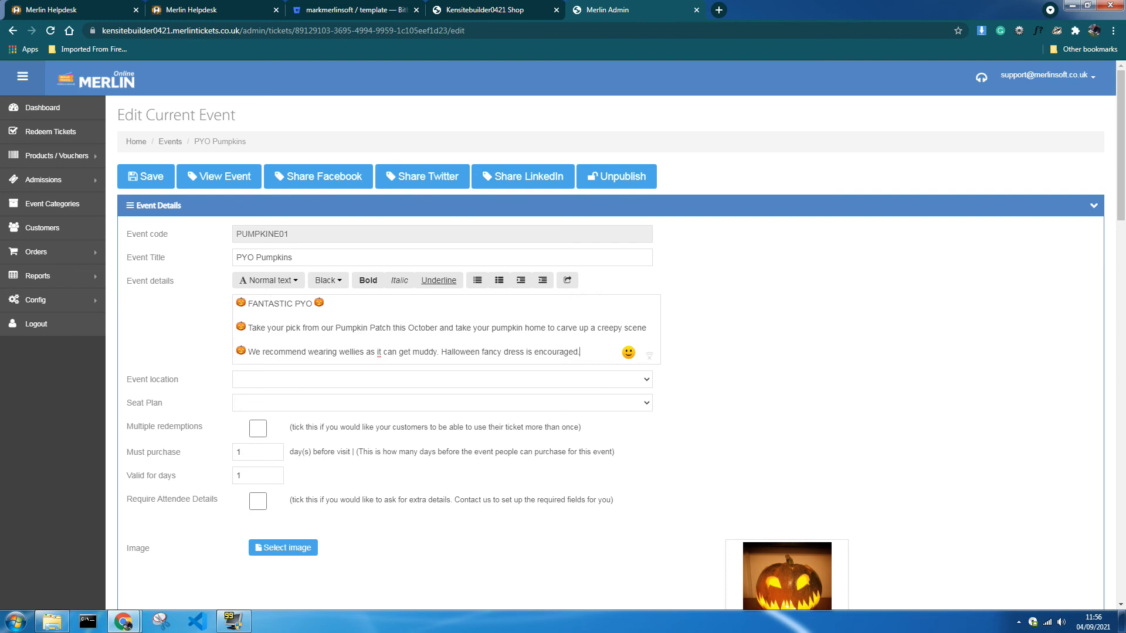
Add a row of 15 orange heart emojis below the last paragraph of the event details and save the event.
key(Return)
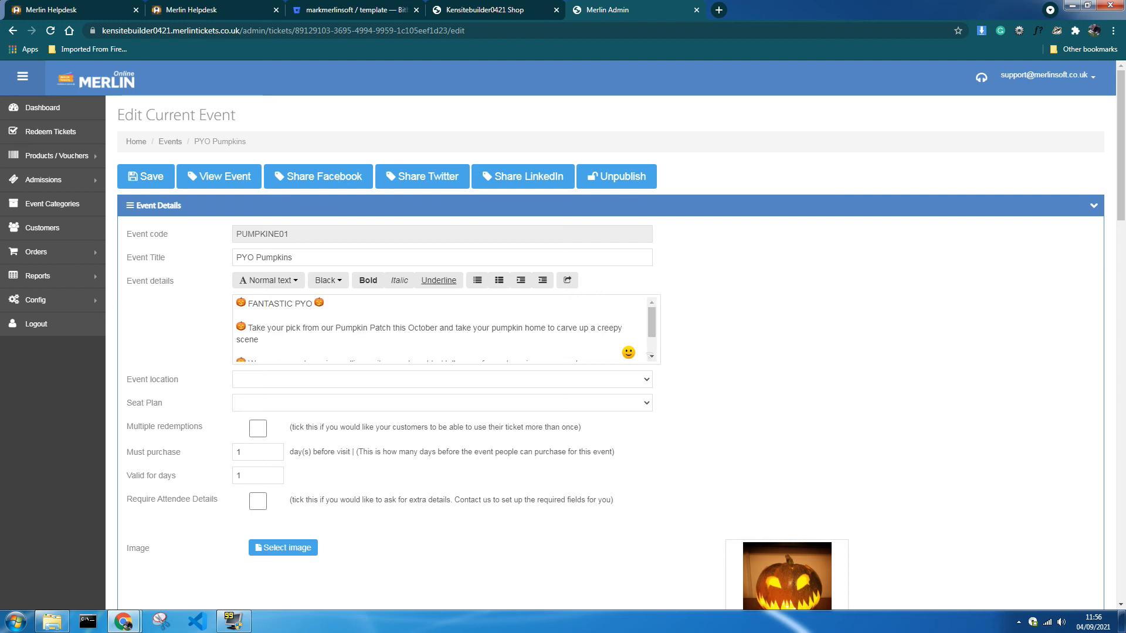
scroll(443, 330, down, 1)
scroll(442, 329, down, 1)
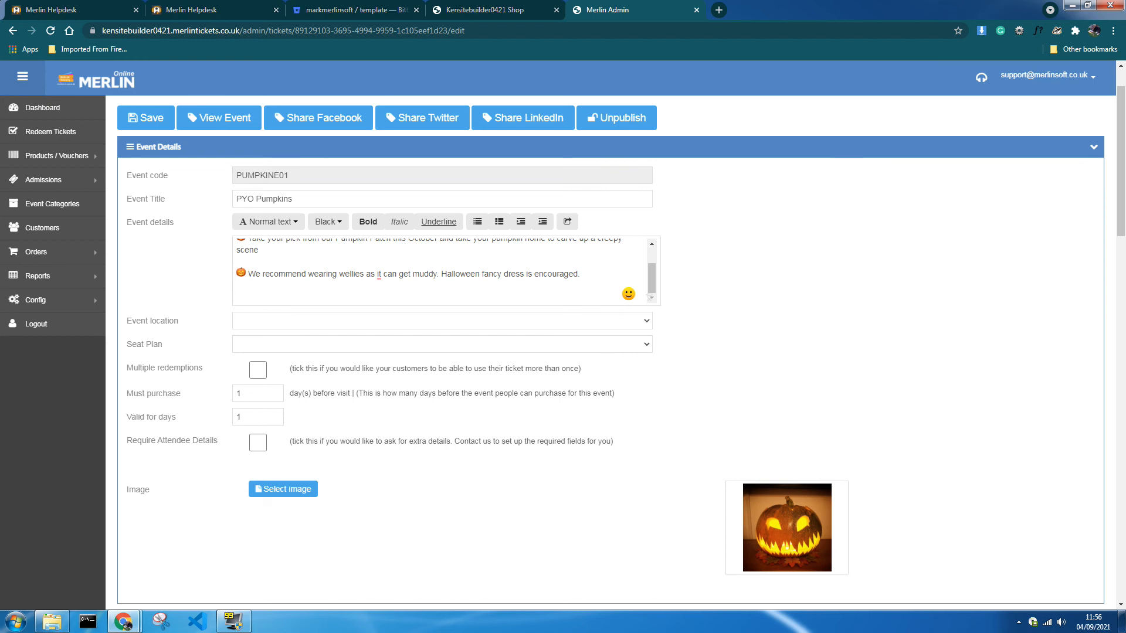
text(🧡🧡🧡🧡🧡🧡🧡🧡🧡🧡🧡🧡🧡🧡🧡)
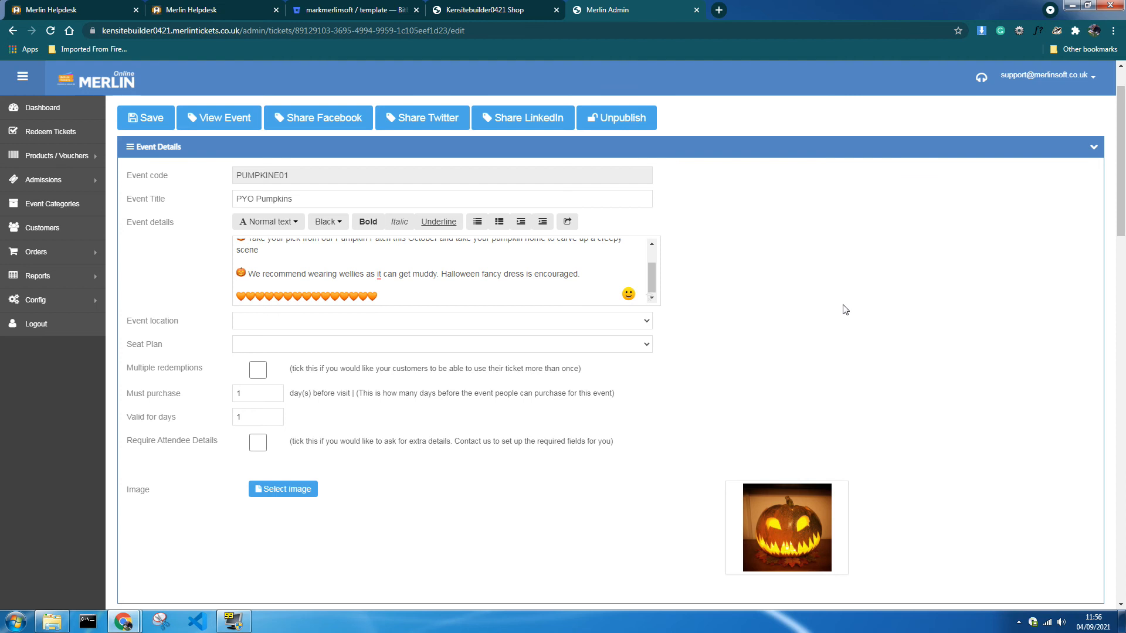
click(146, 118)
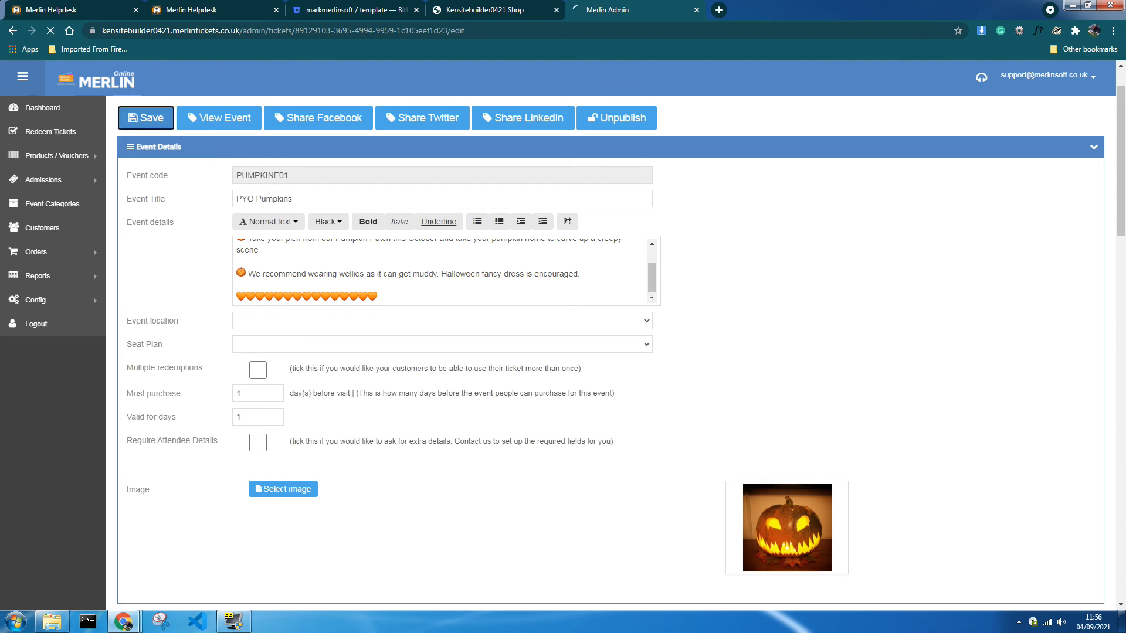
Switch to the shop's browser tab and refresh the PYO Pumpkins page to check the event description.
click(517, 11)
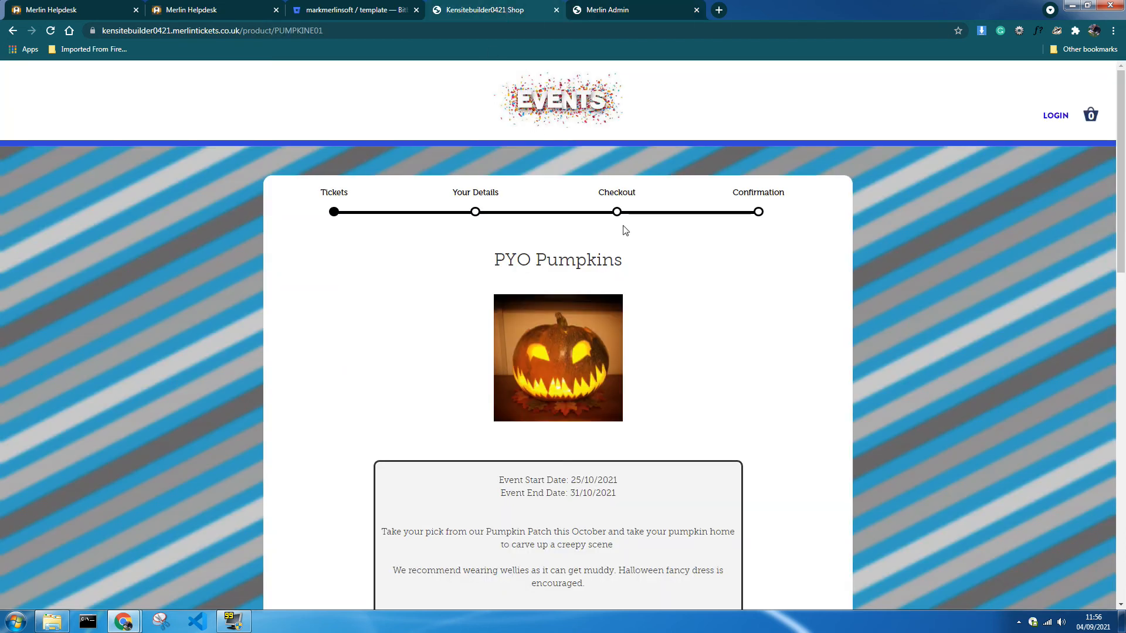
scroll(780, 398, down, 1)
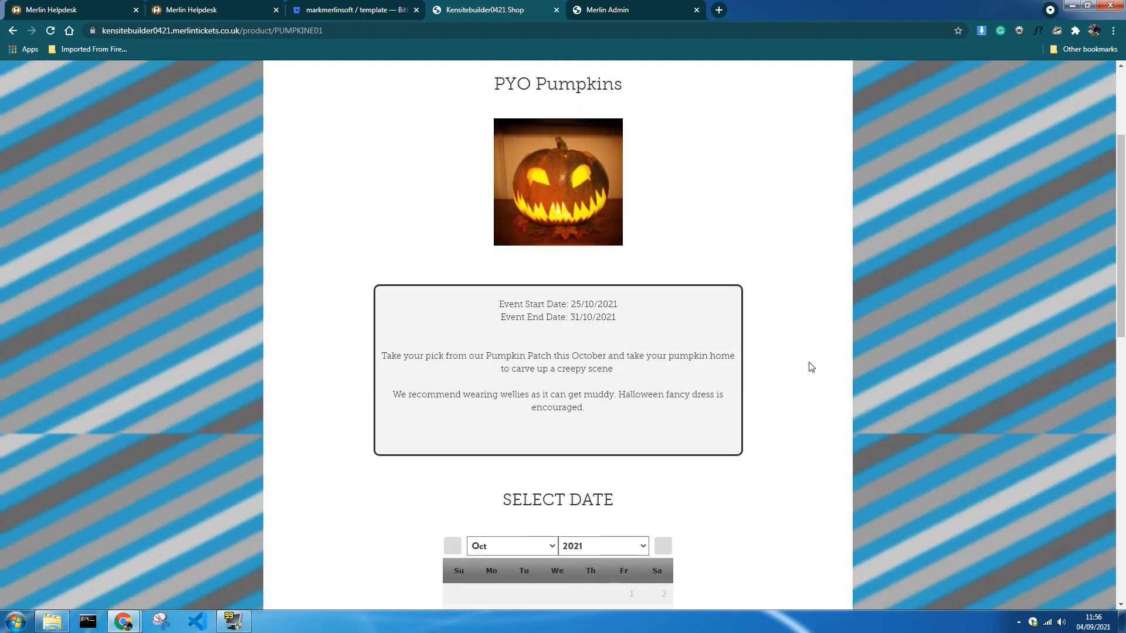
key(F5)
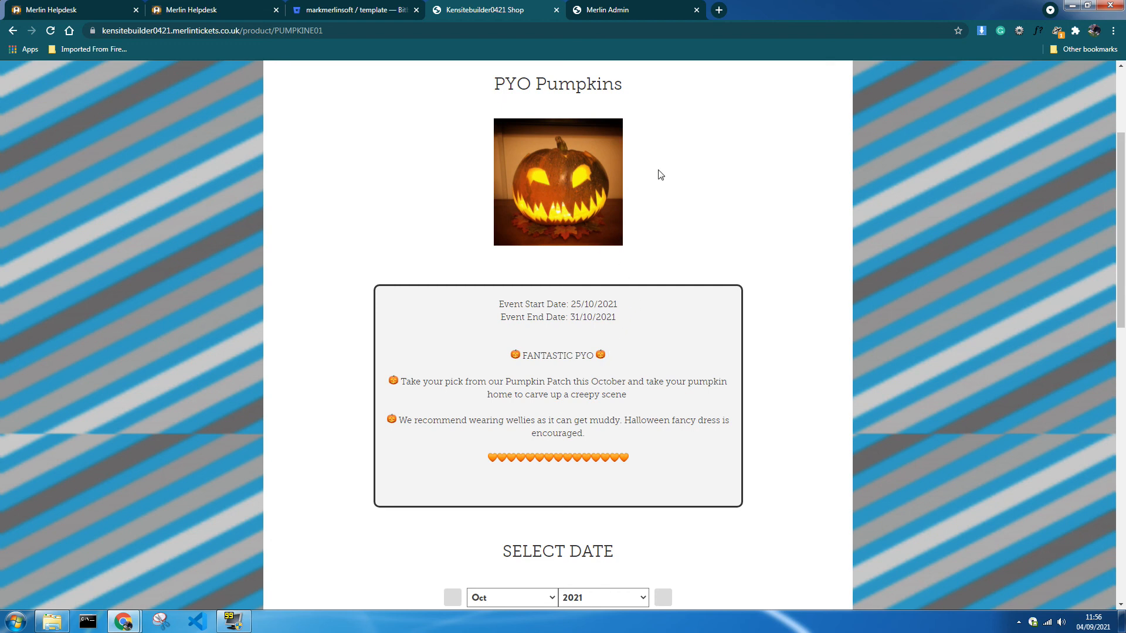
Return to the Merlin Admin browser tab, reopen the PYO Pumpkins event, replace its image with pumpkin.gif and save the event.
click(604, 10)
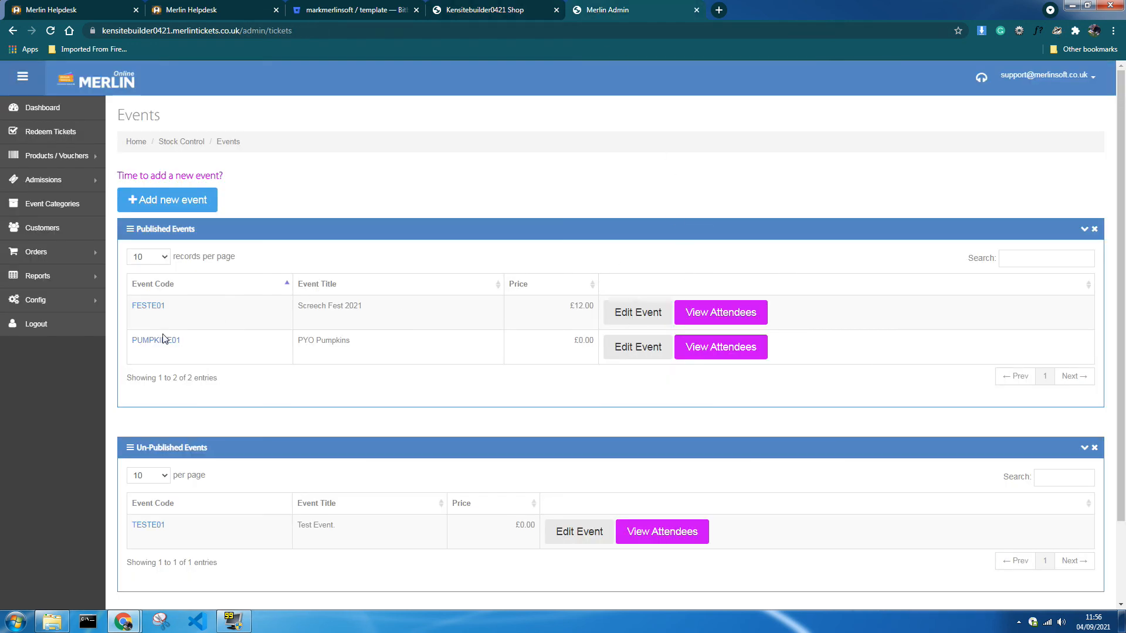
click(160, 348)
scroll(882, 438, down, 3)
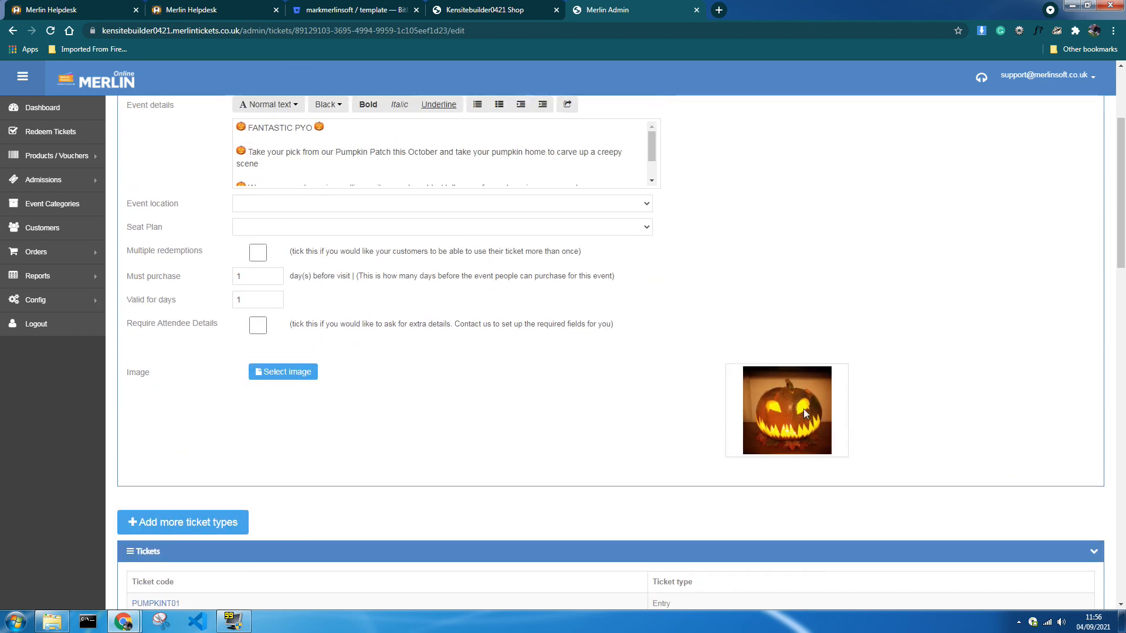
click(276, 374)
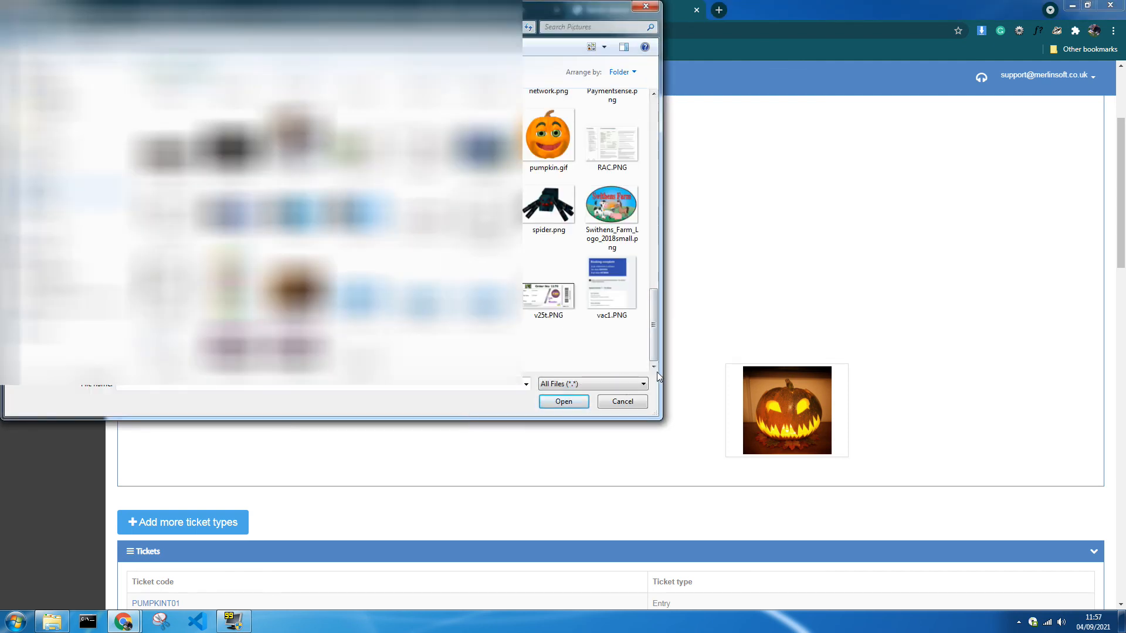
click(551, 154)
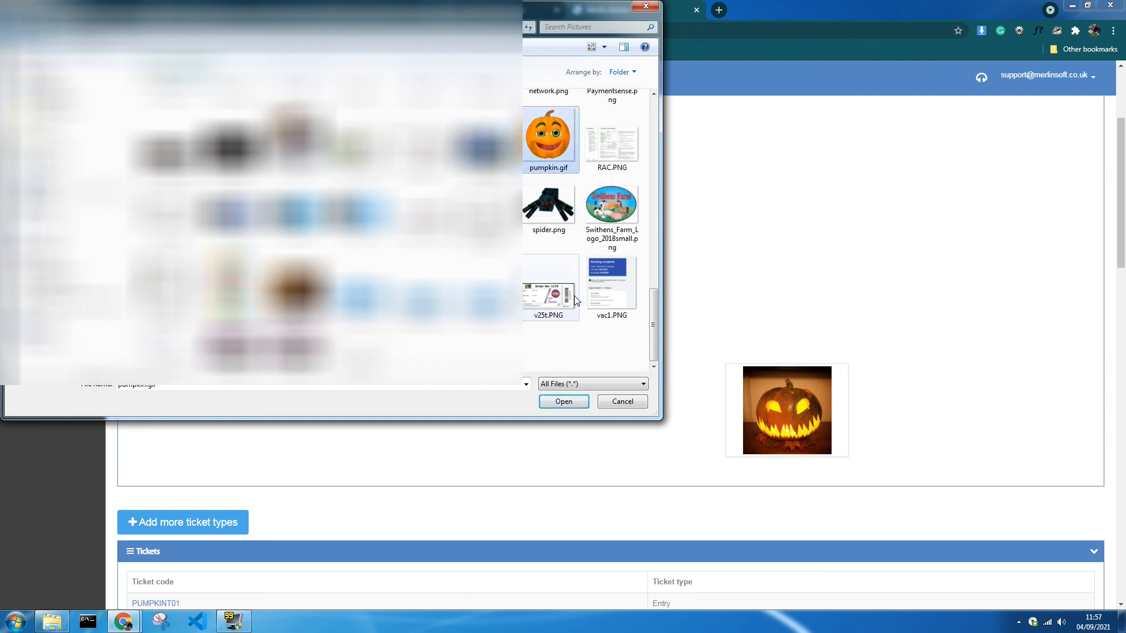
click(564, 401)
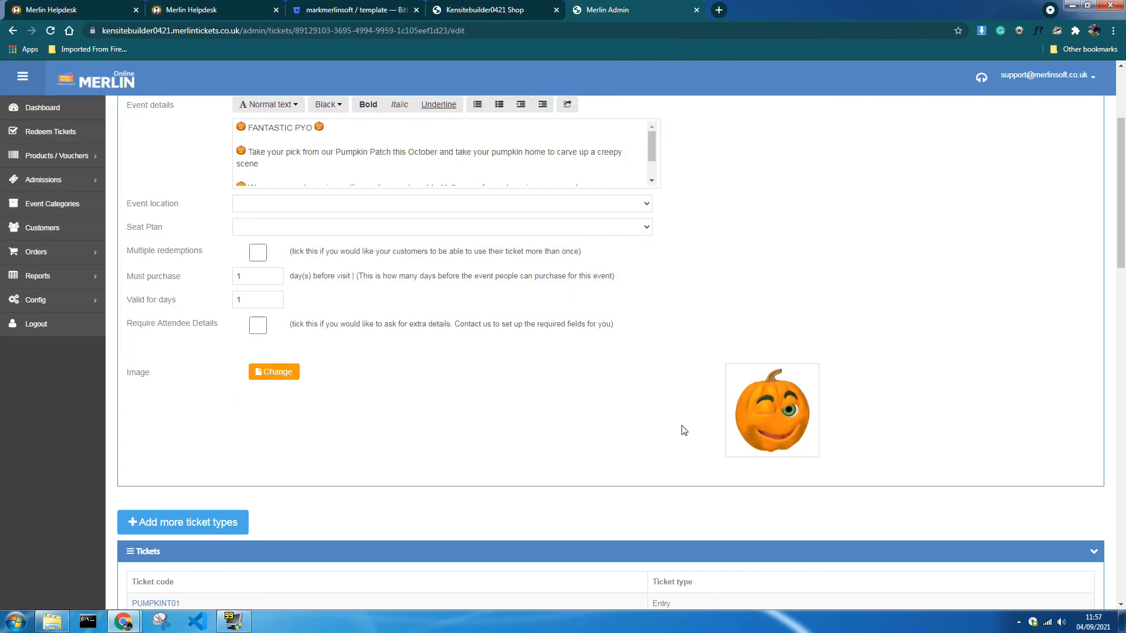
scroll(510, 399, up, 3)
click(147, 176)
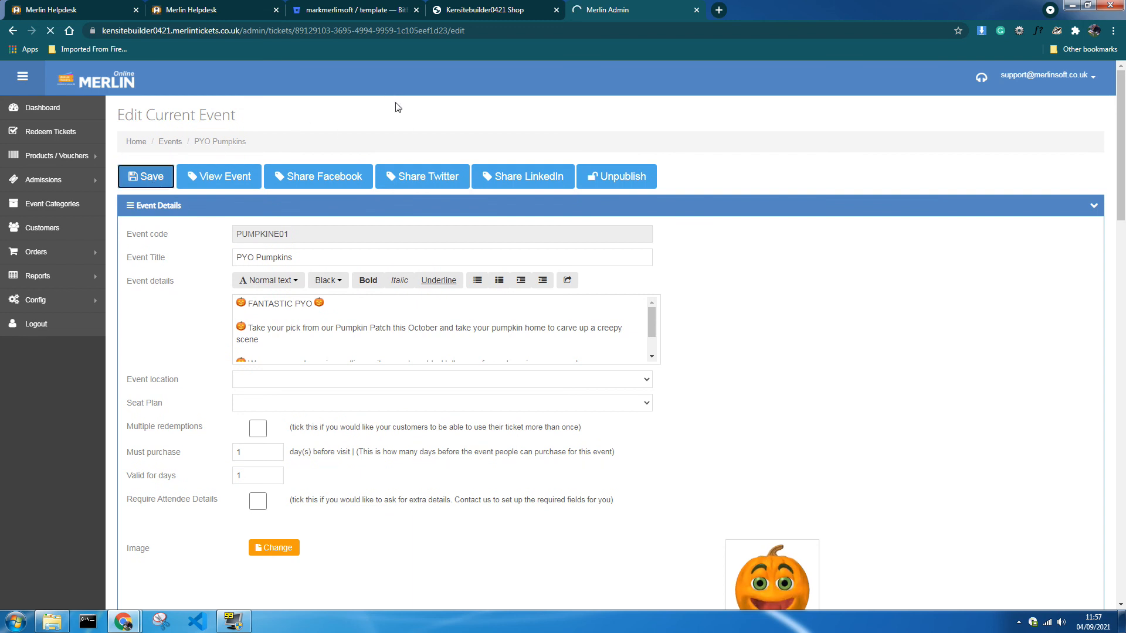
Switch to the shop's browser tab, check the event's image on the shop home page and open PYO Pumpkins from there.
click(506, 9)
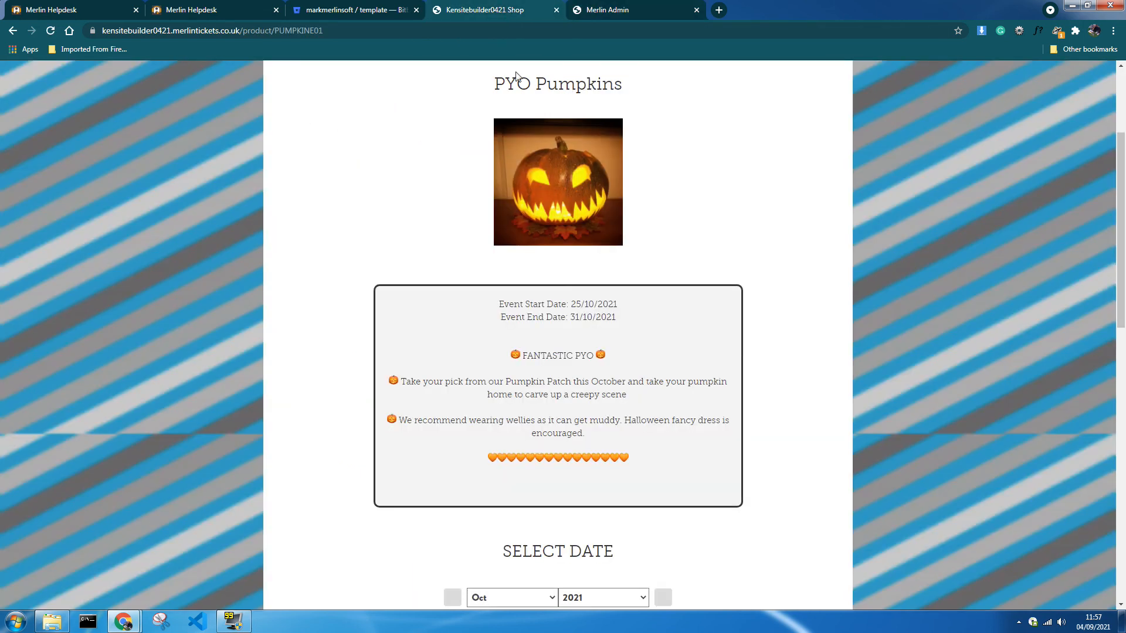
scroll(792, 228, up, 3)
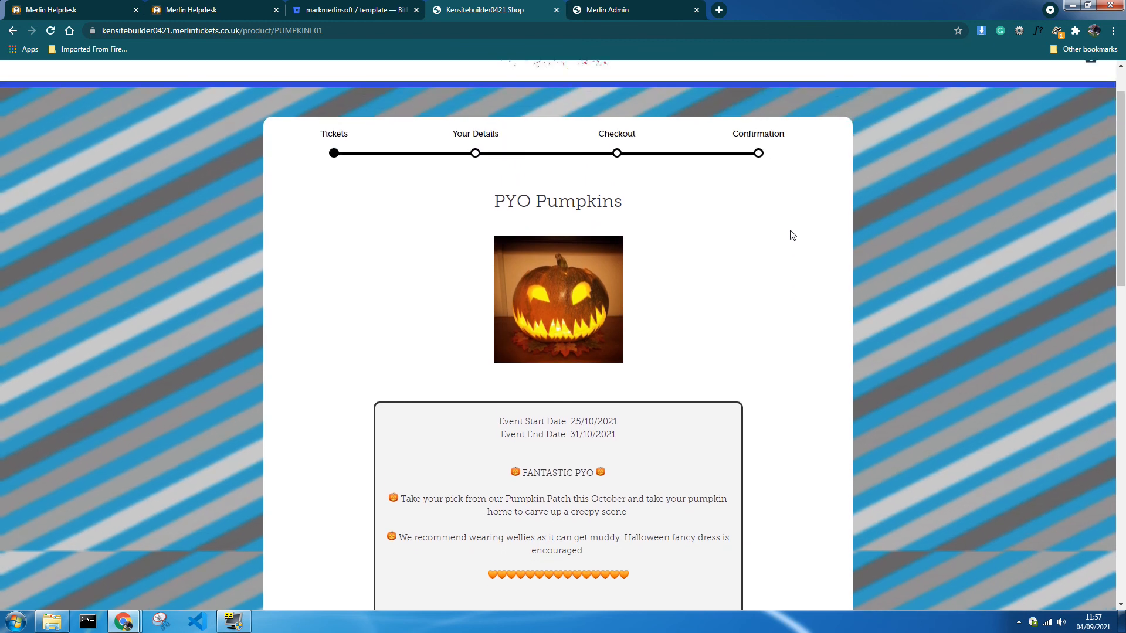
click(552, 111)
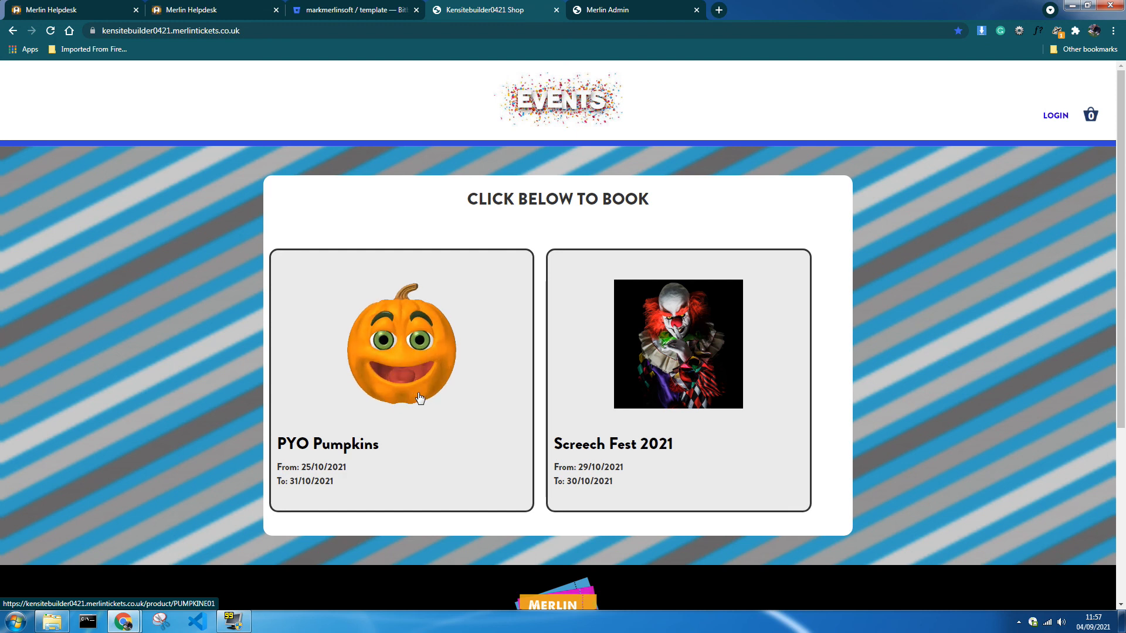
click(428, 361)
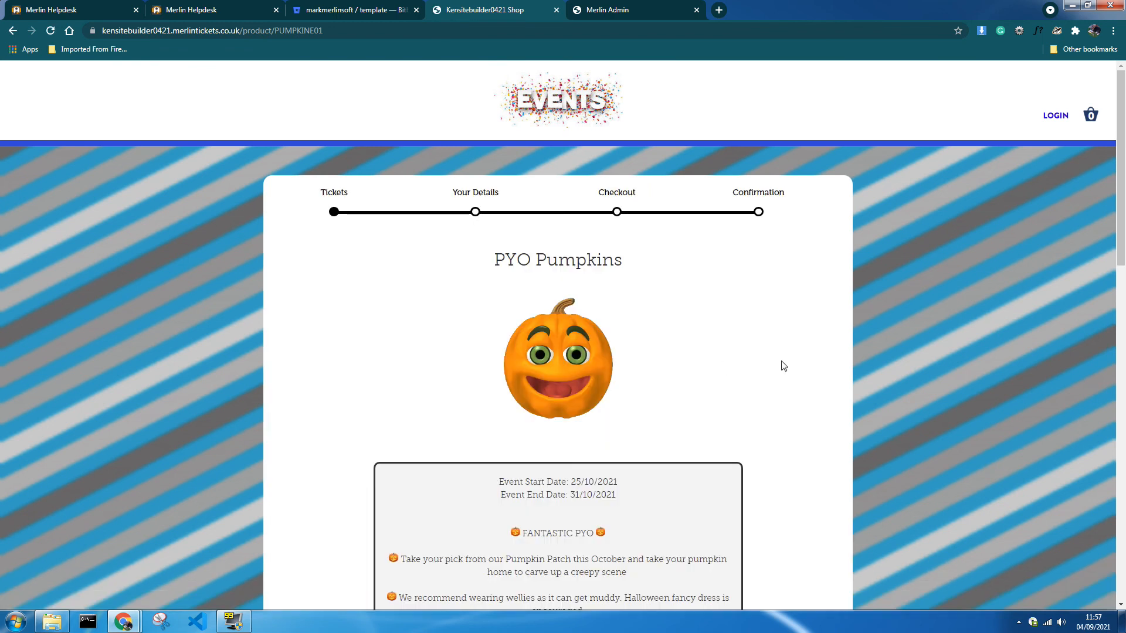
Look over the booking page's image, description, date calendar, session and quantity selection.
scroll(791, 370, down, 6)
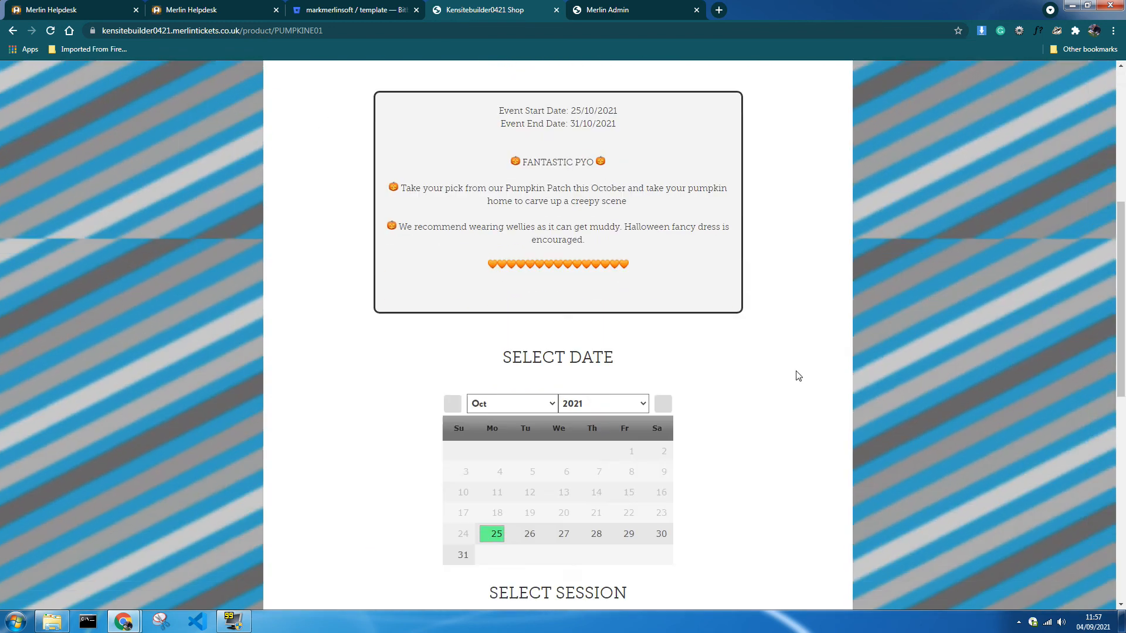
scroll(800, 381, down, 6)
scroll(803, 395, up, 3)
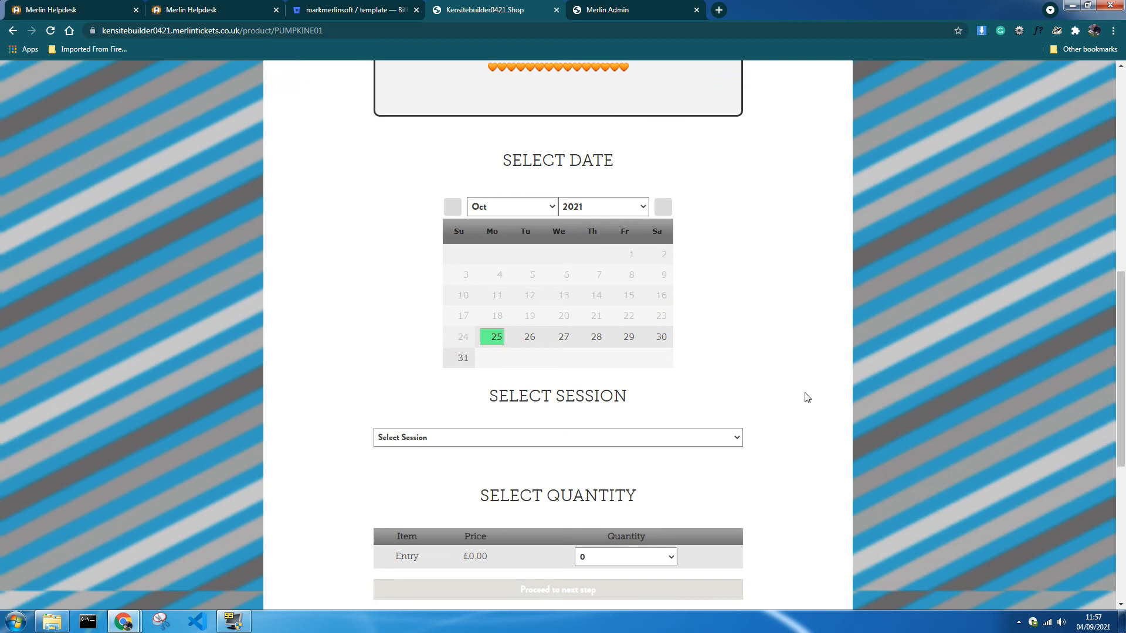
scroll(807, 397, up, 8)
scroll(806, 397, down, 2)
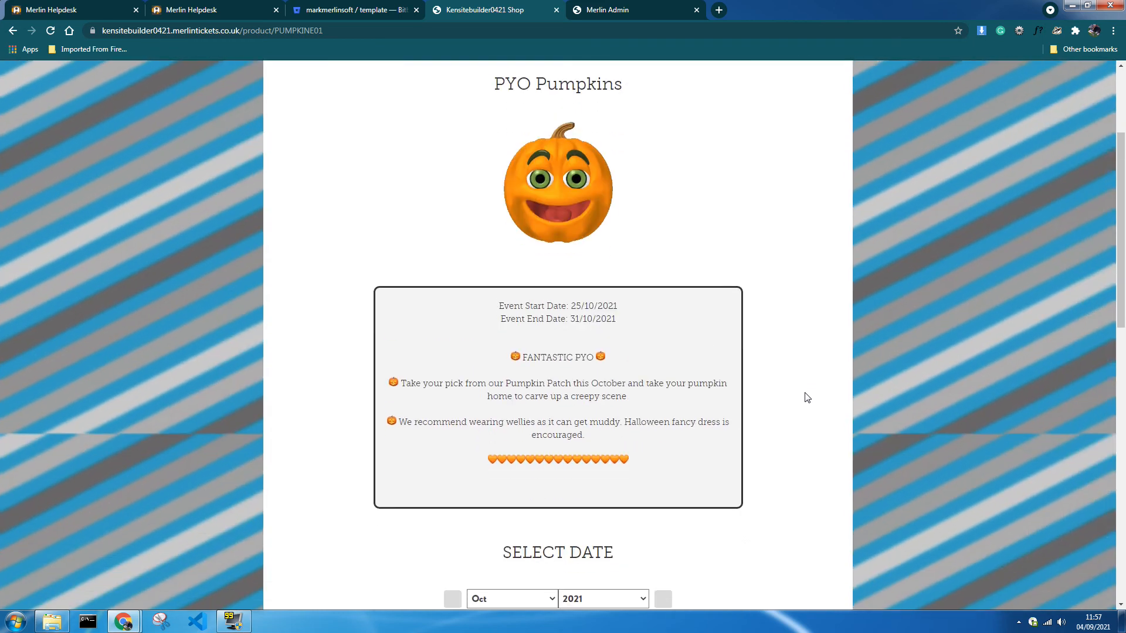
Switch to the Merlin Admin browser tab, open the PYO Pumpkins event to review its session dates and times, and return to the shop's tab.
scroll(807, 397, up, 1)
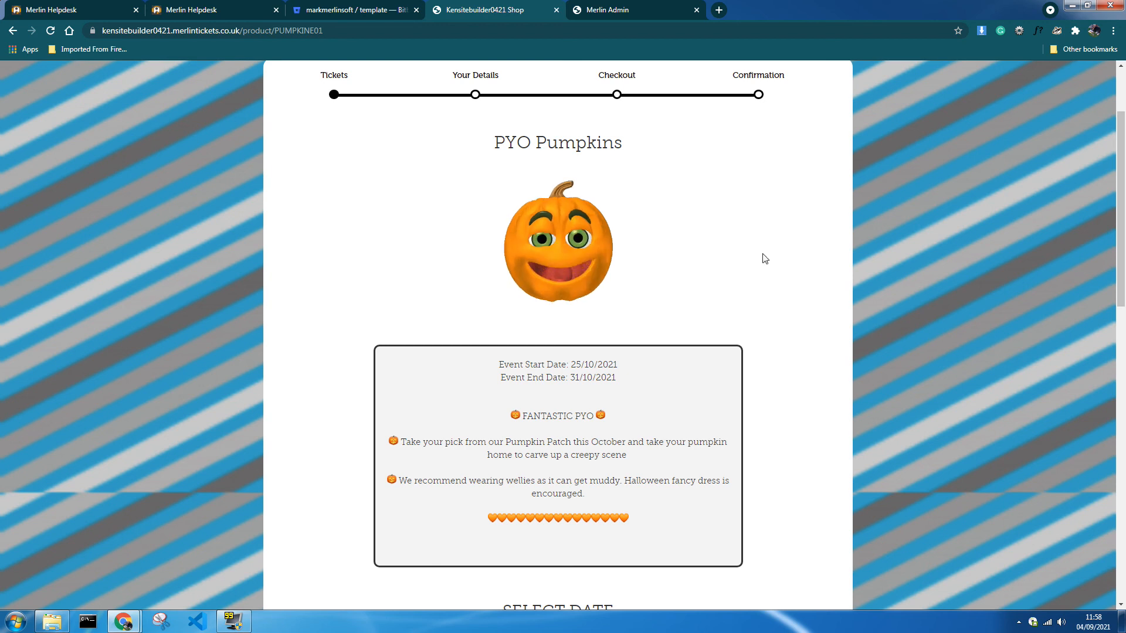
click(603, 9)
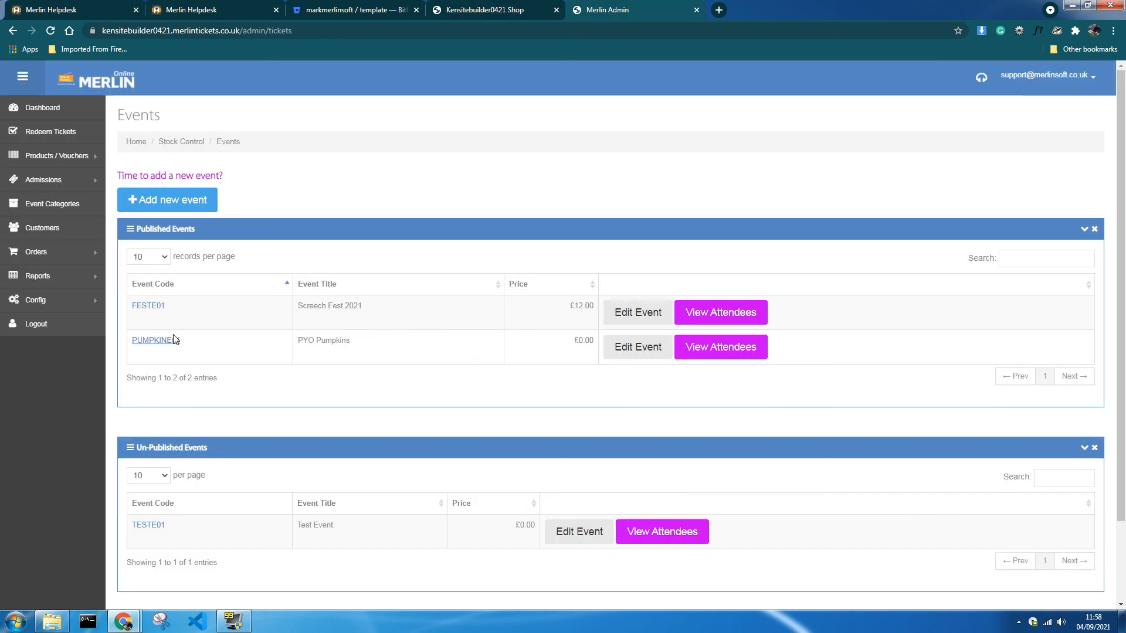
click(162, 346)
scroll(411, 466, down, 10)
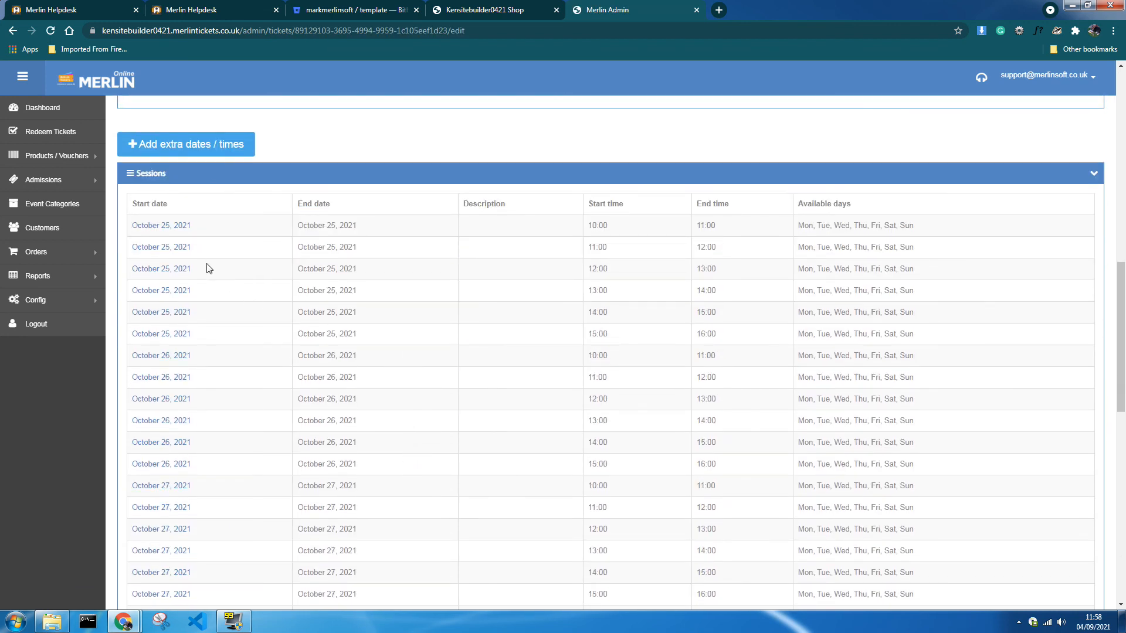
scroll(207, 268, down, 10)
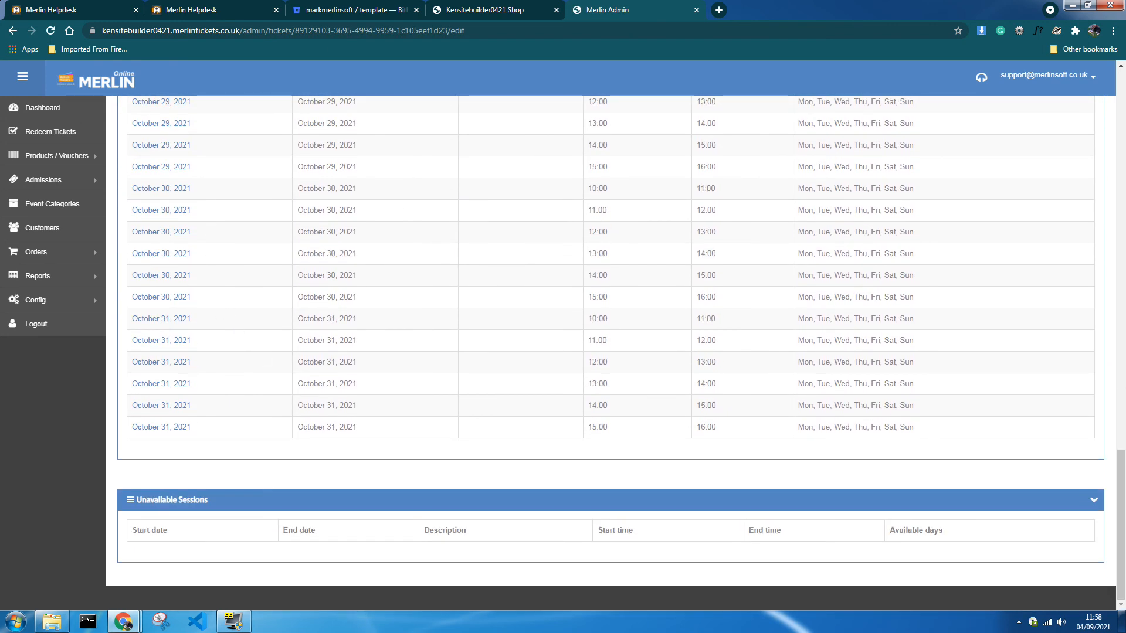
scroll(331, 295, up, 10)
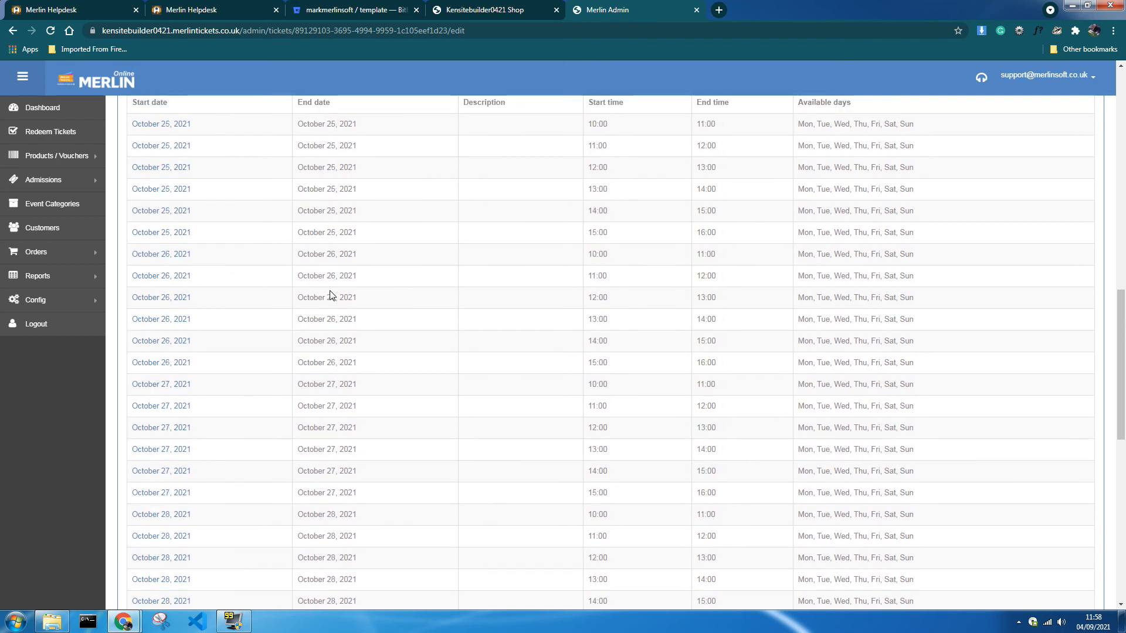
scroll(332, 295, up, 4)
scroll(344, 372, down, 8)
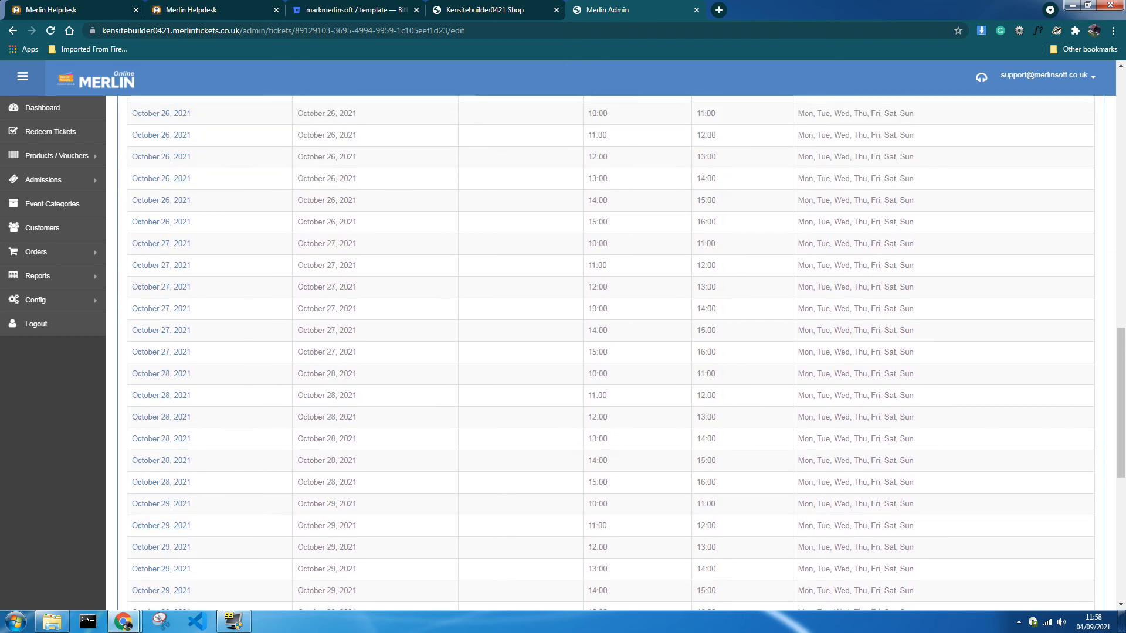
scroll(342, 360, up, 16)
click(515, 6)
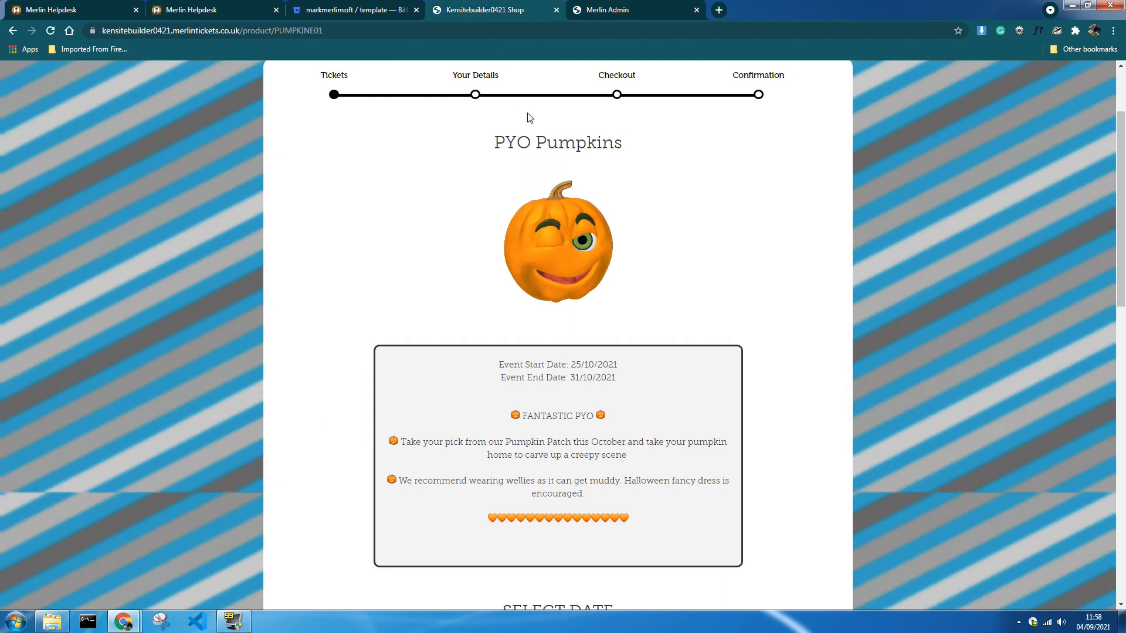